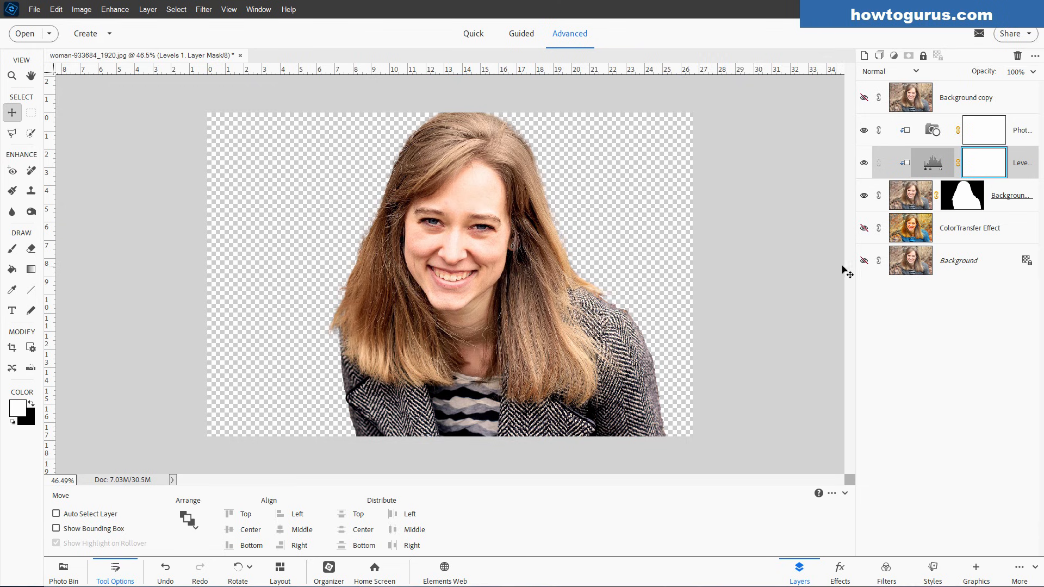
Compare the edited photo with the original by toggling the visibility of the Background, ColorTransfer Effect and Background copy layers
left_click(863, 262)
left_click(864, 228)
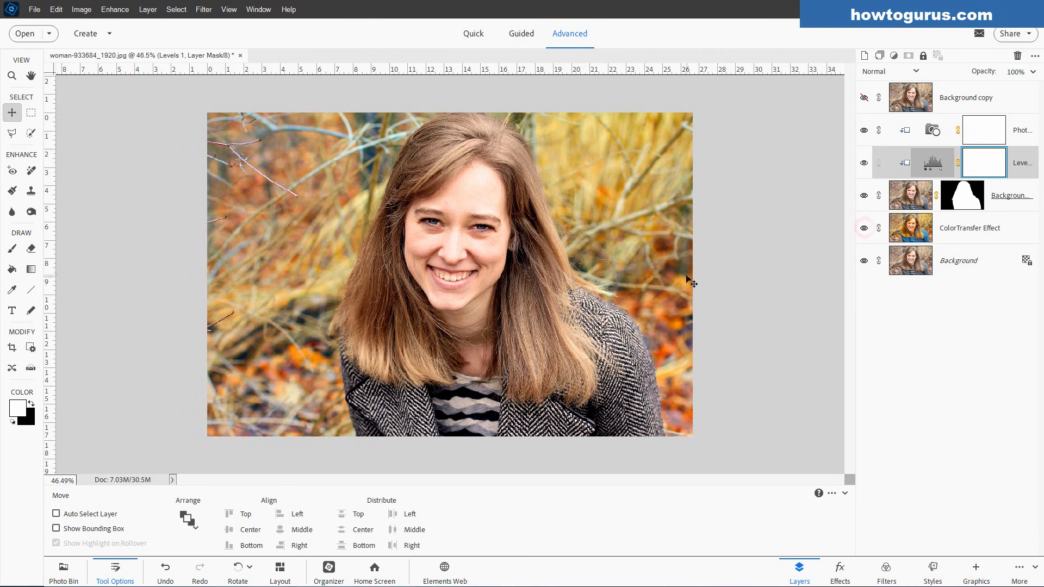
left_click(863, 228)
left_click(863, 228)
left_click(863, 98)
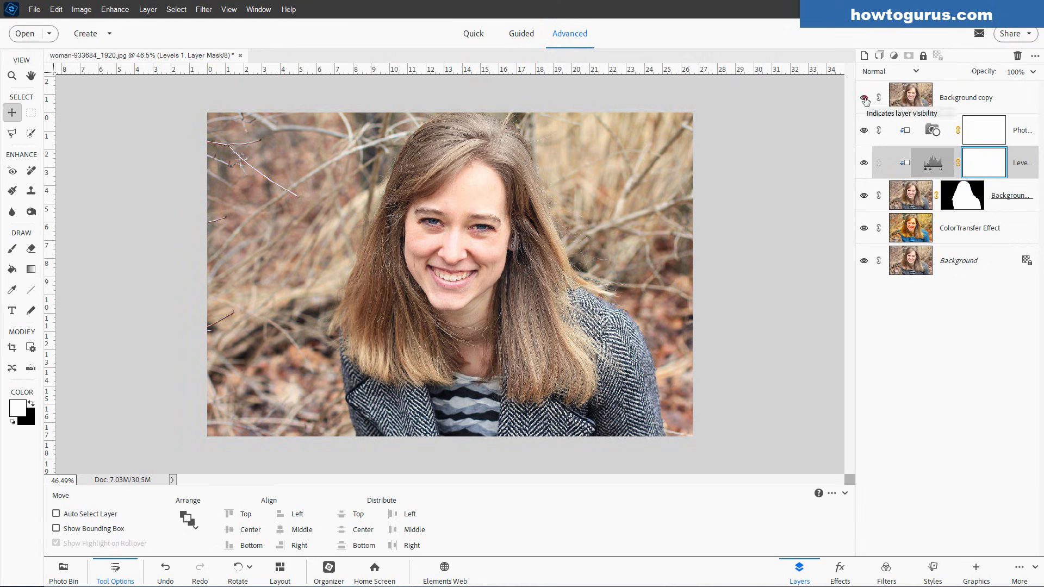
left_click(865, 99)
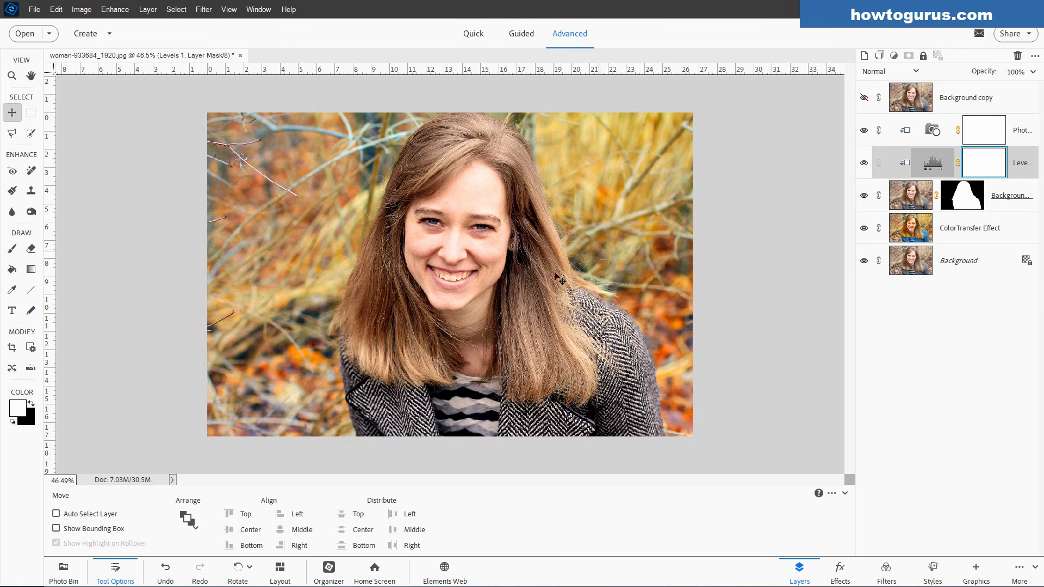
Delete every layer above Background, from Background copy down to ColorTransfer Effect
left_click(963, 106)
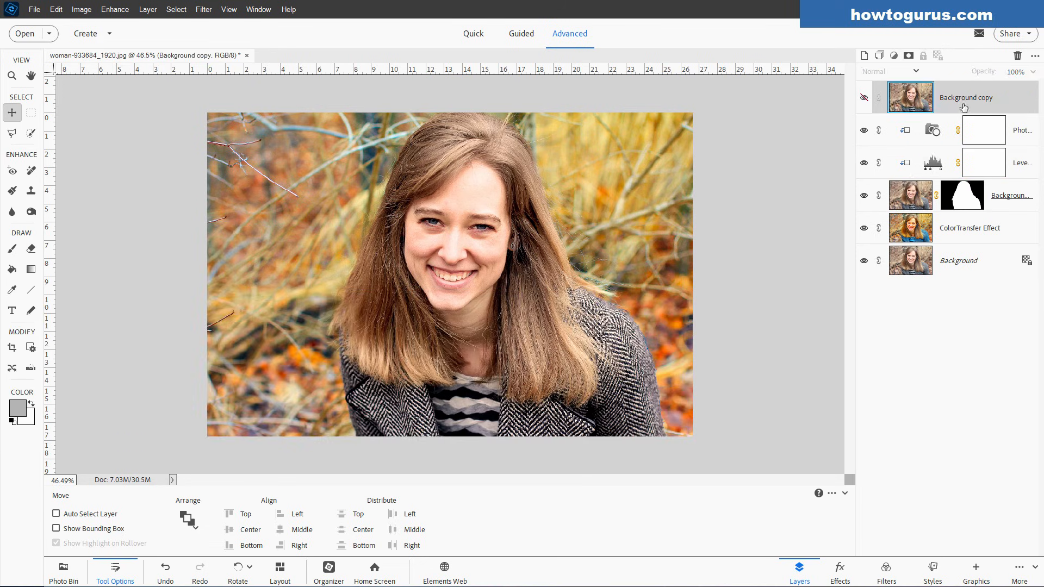
left_click(988, 231, "shift")
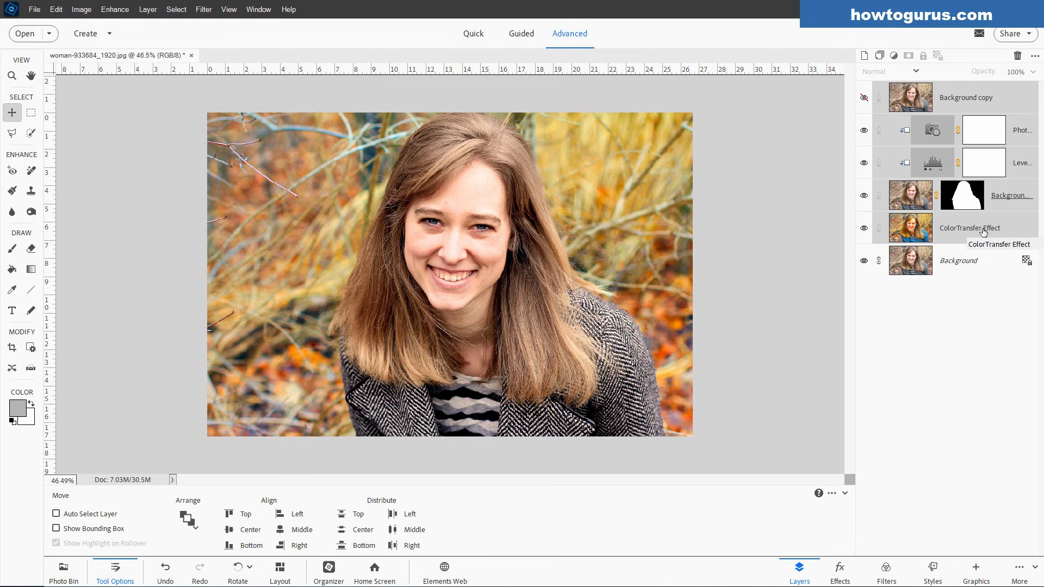
key("Delete")
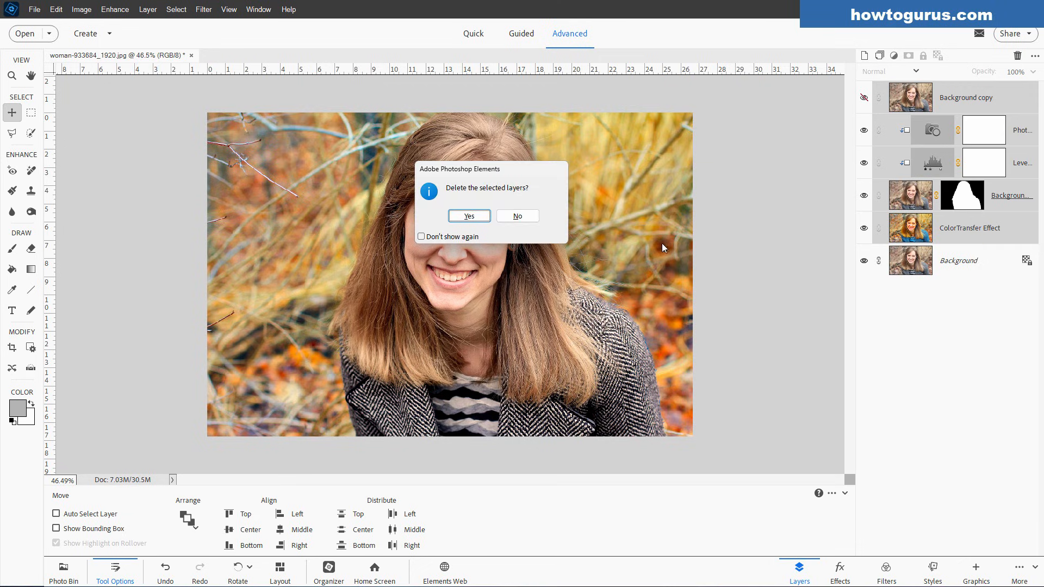
left_click(482, 216)
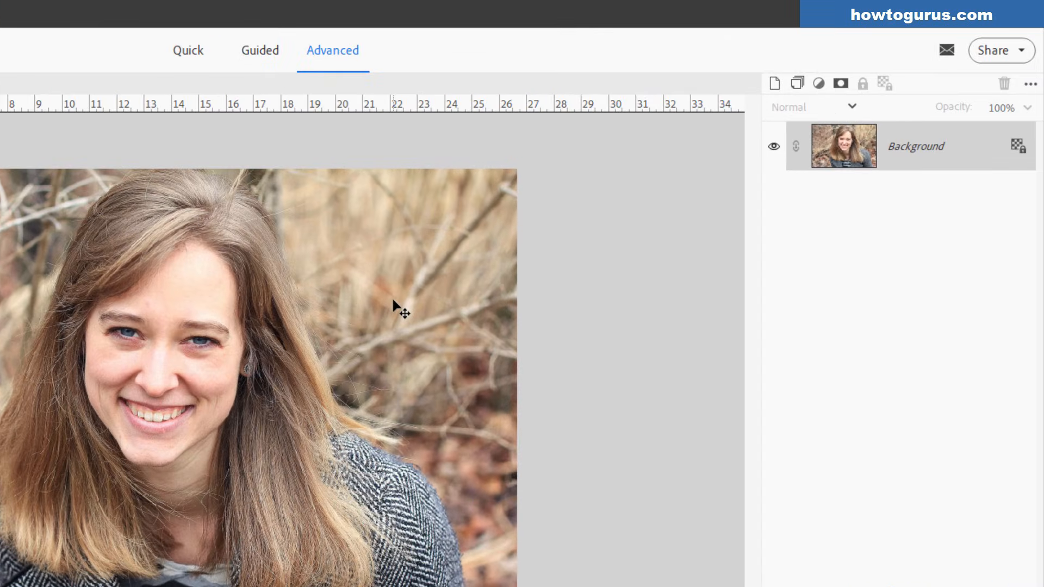
Duplicate the Background layer as Background copy in the same document and hide the original Background layer
right_click(895, 154)
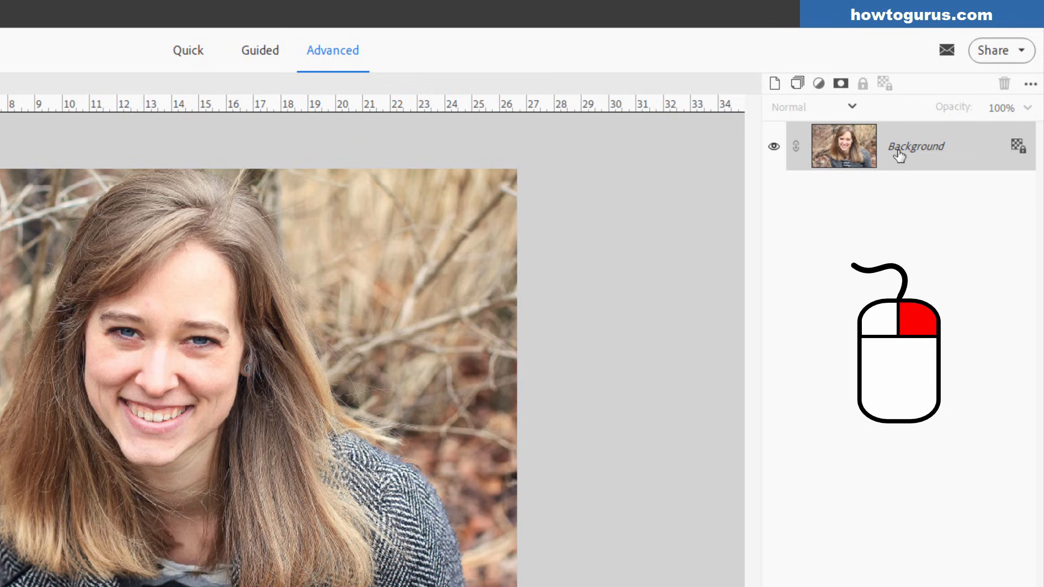
left_click(931, 195)
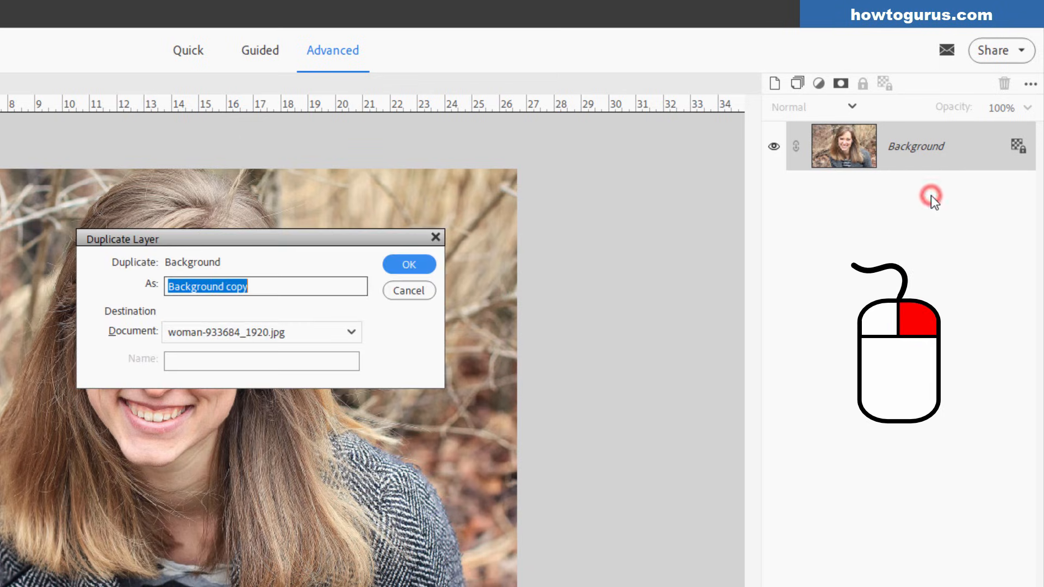
left_click(425, 265)
left_click(773, 196)
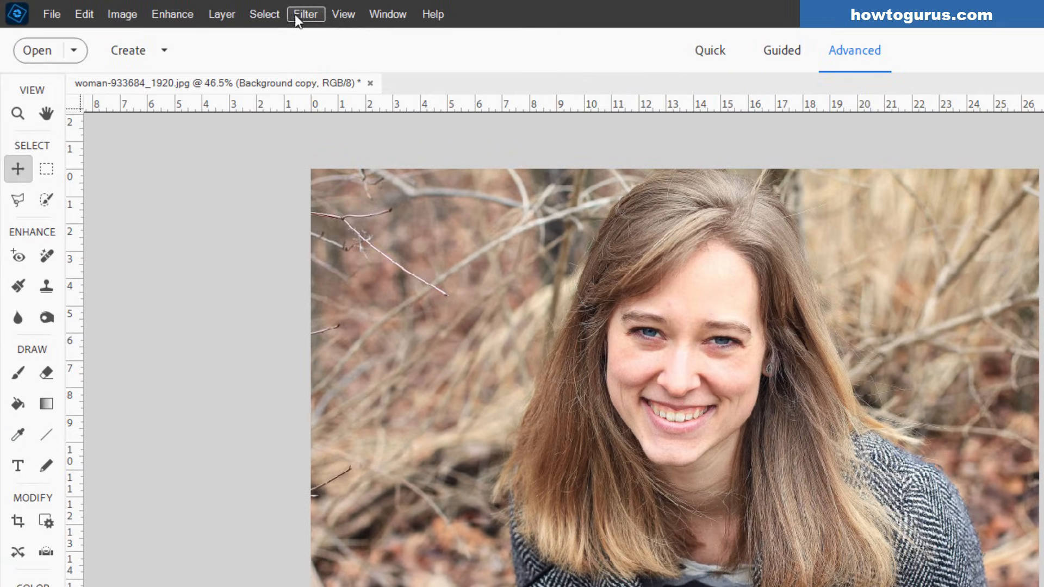
Select the woman on Background copy with the automatic Subject selection and open Refine Edge for it
left_click(176, 9)
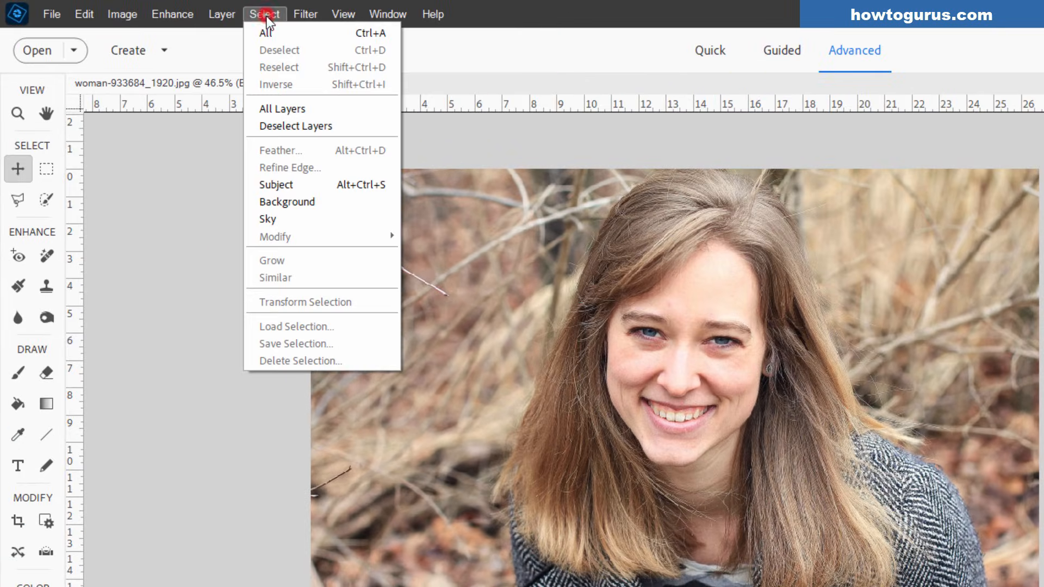
left_click(302, 186)
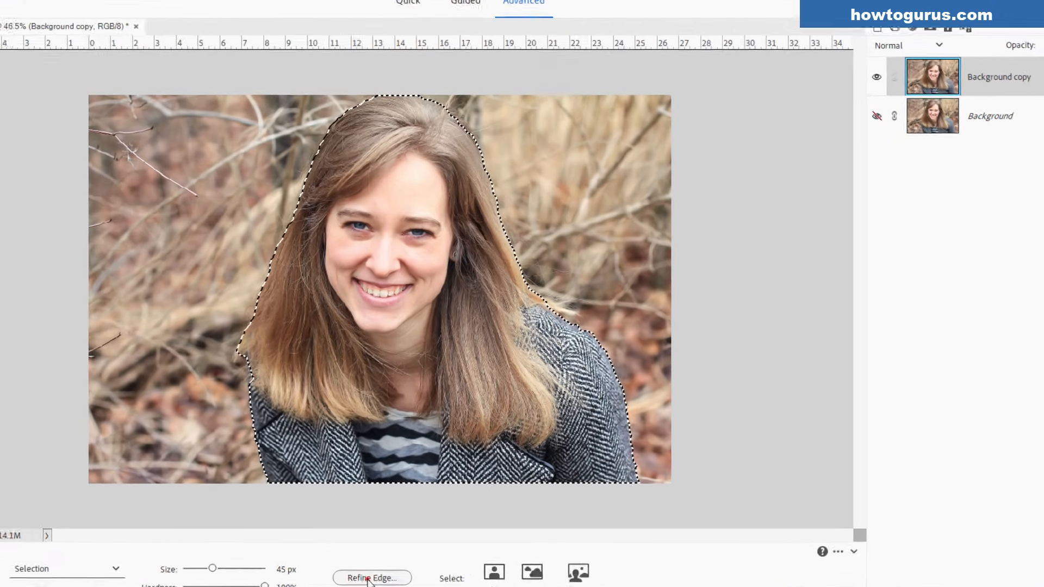
left_click(367, 578)
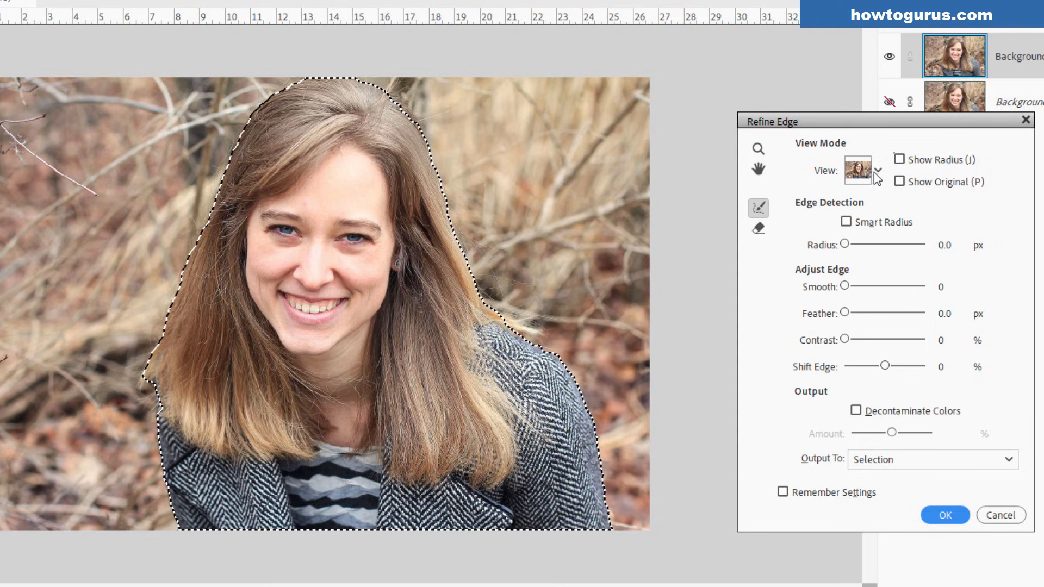
Preview the selection in the Overlay, On Black, On White and Black & White view modes, finishing with Overlay
left_click(877, 172)
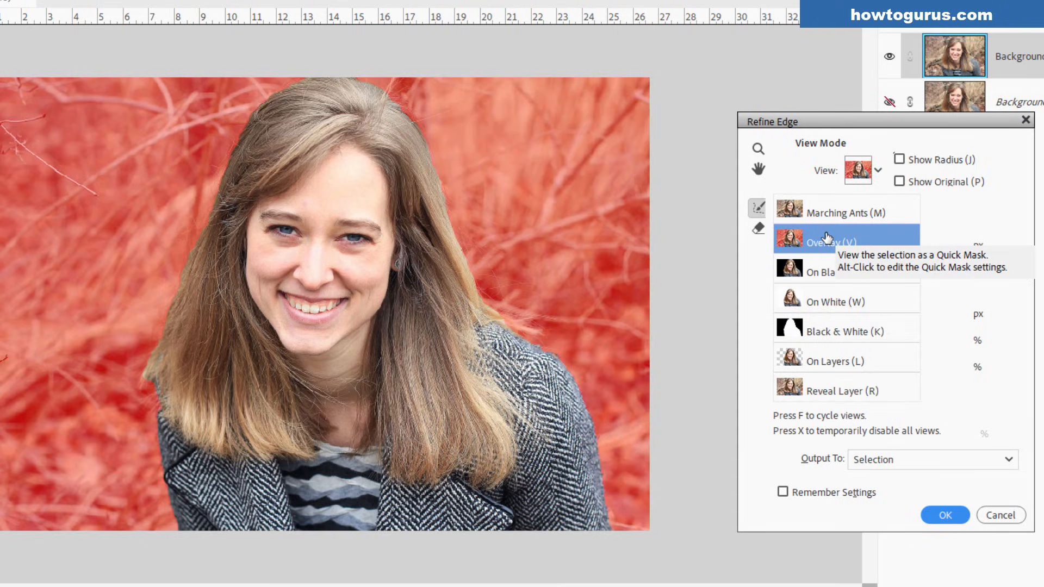
left_click(879, 171)
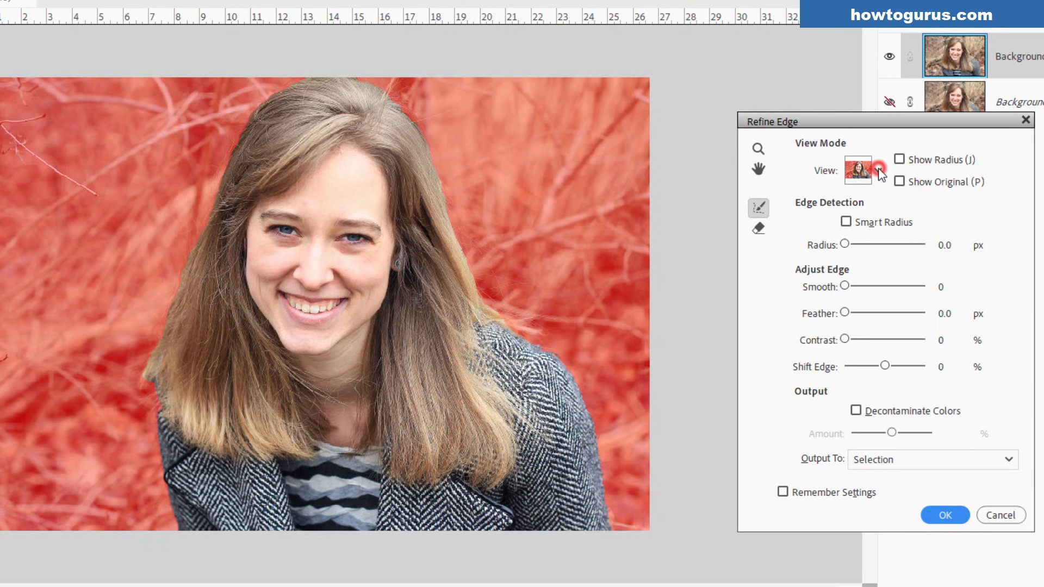
left_click(878, 172)
left_click(854, 270)
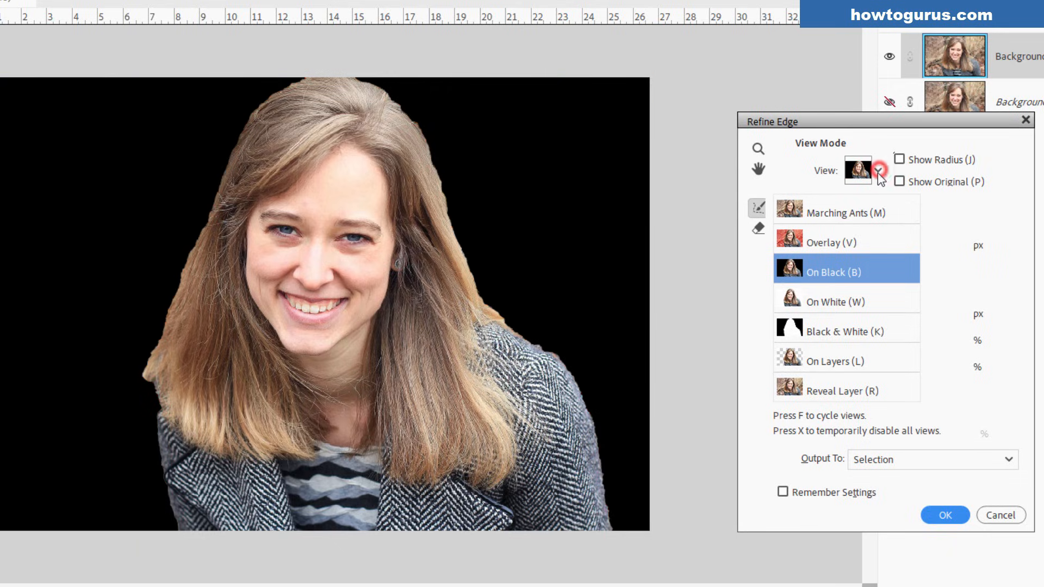
left_click(851, 298)
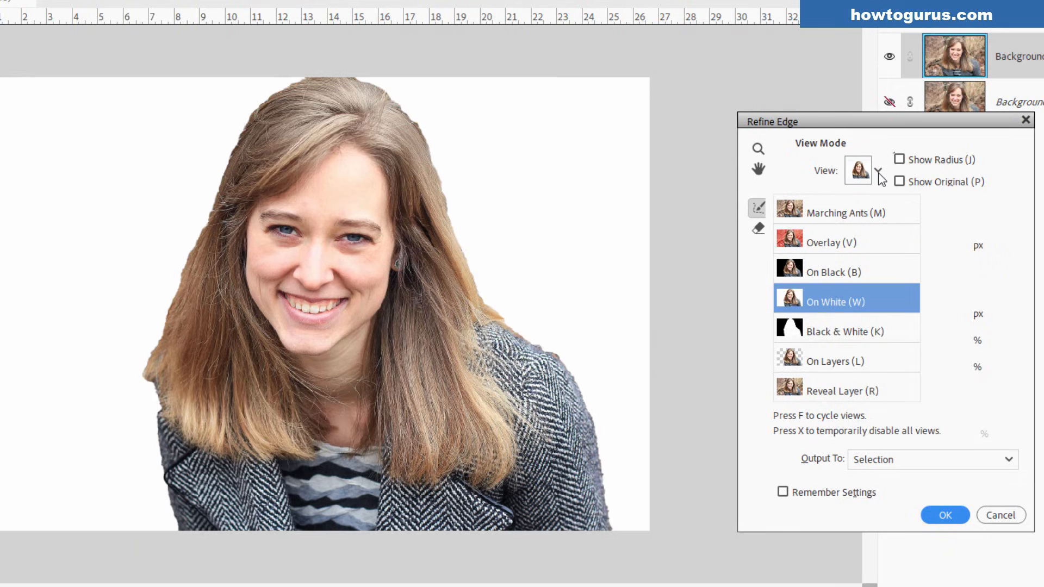
left_click(879, 173)
left_click(878, 172)
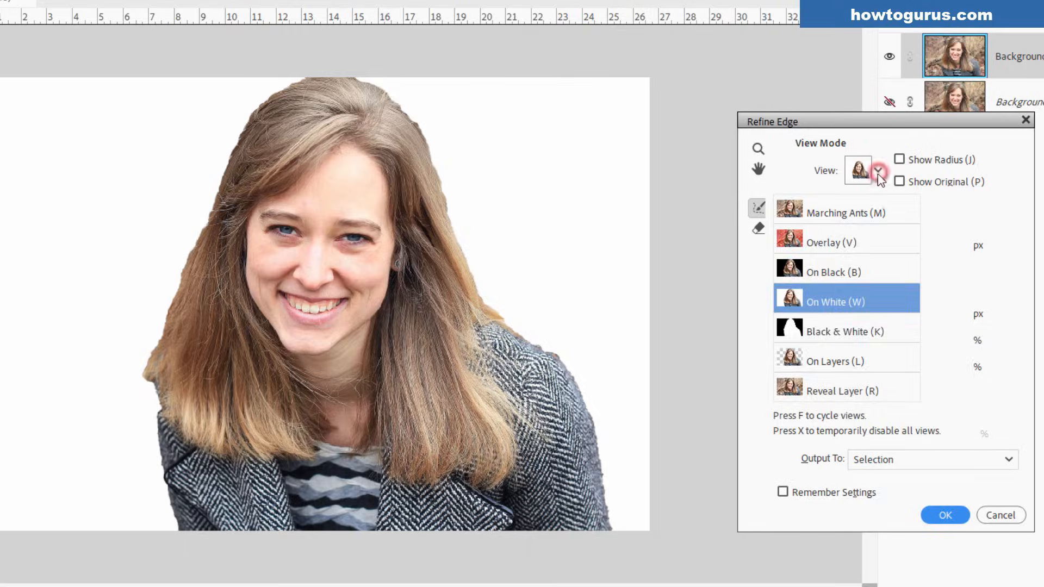
left_click(841, 331)
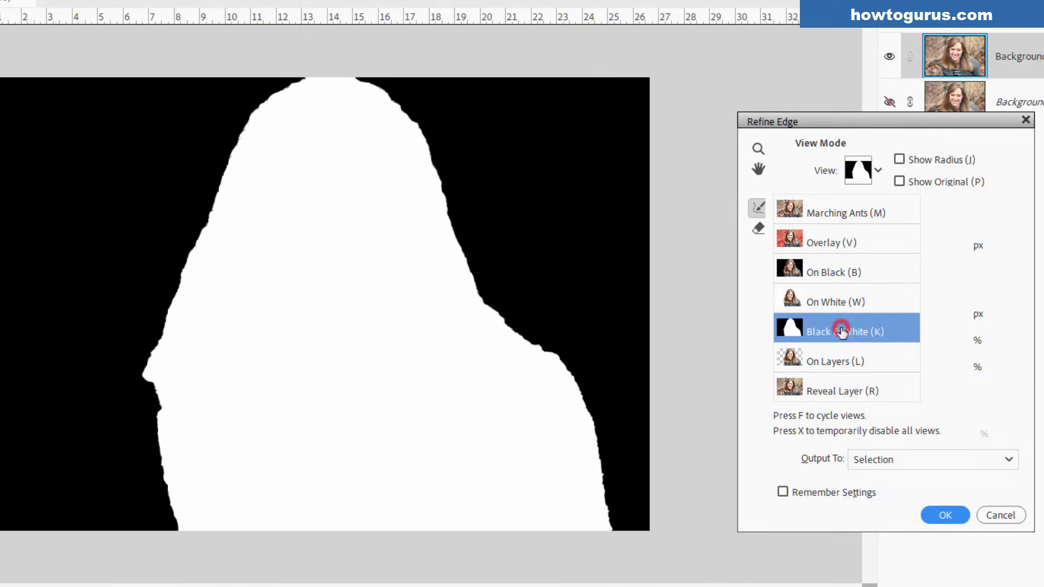
left_click(879, 172)
left_click(879, 171)
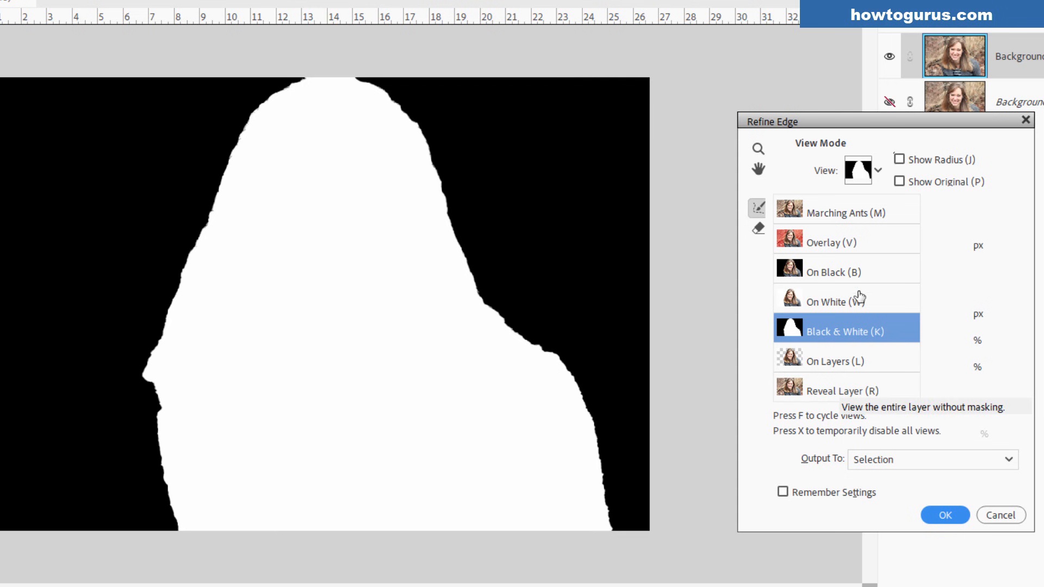
left_click(847, 244)
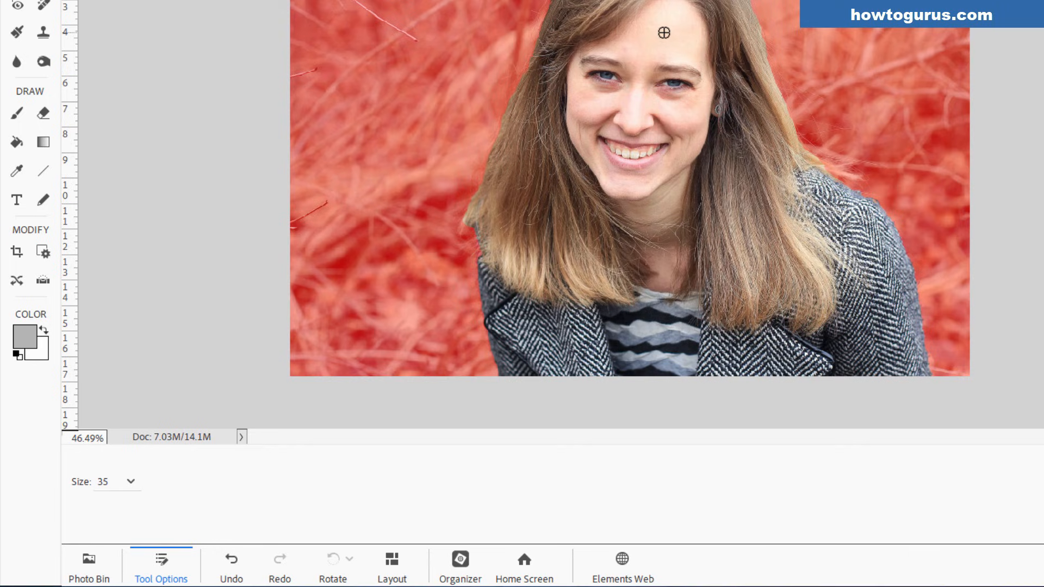
left_click(131, 483)
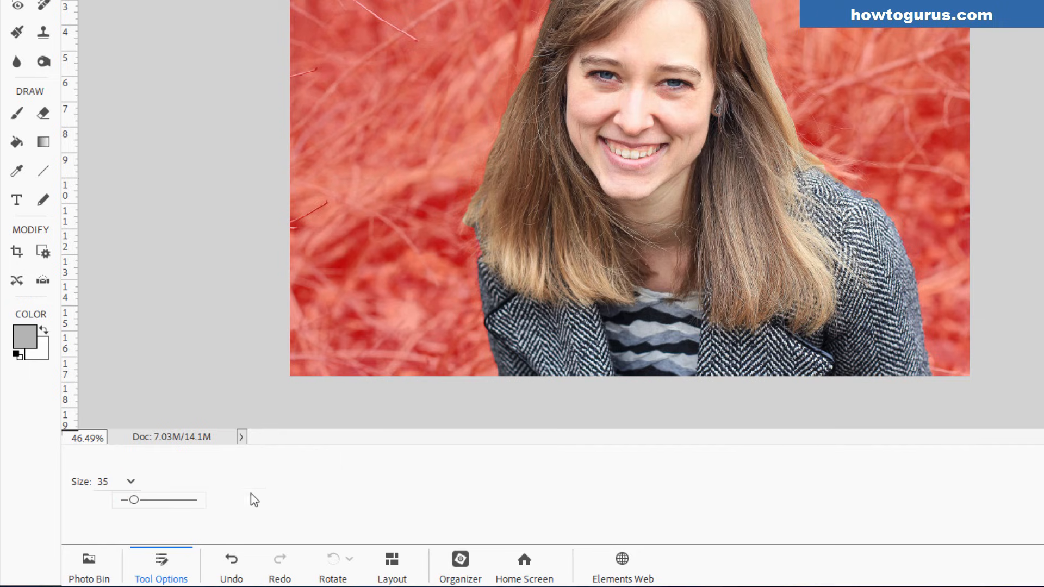
left_click(274, 483)
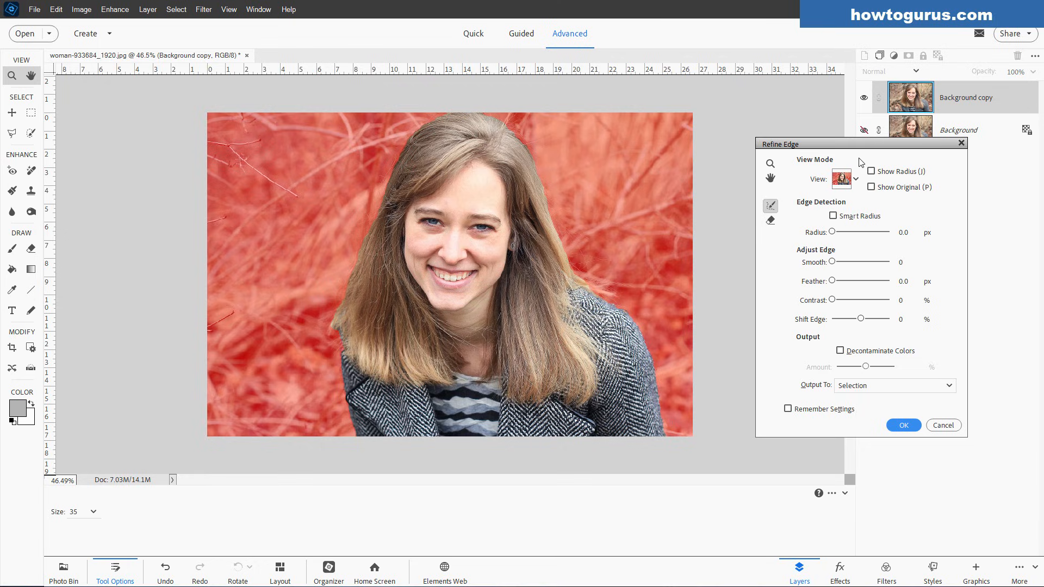
left_click_drag(844, 147, 686, 167)
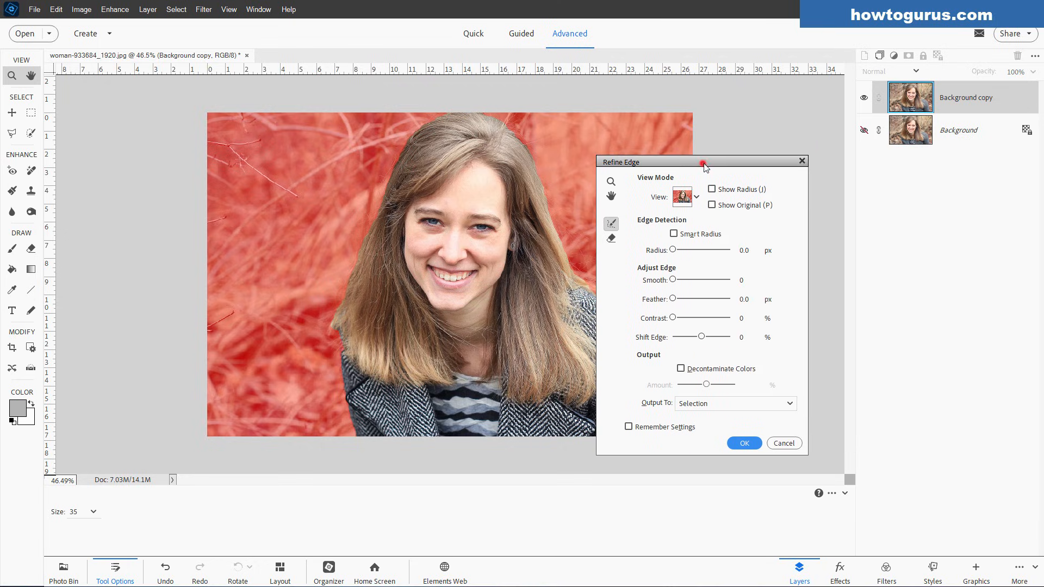
left_click_drag(704, 166, 812, 162)
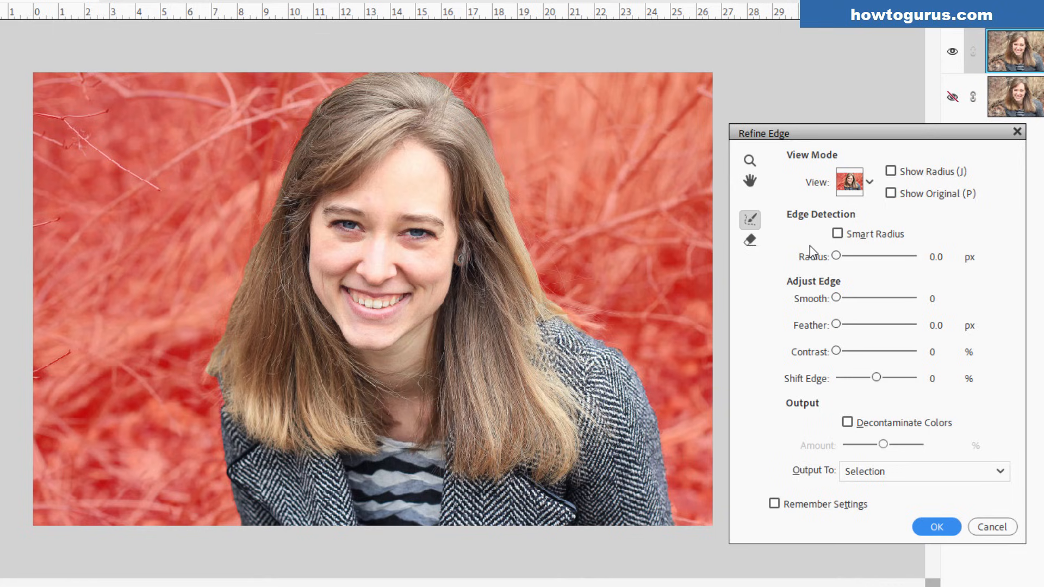
Enable Smart Radius for the edge detection and set the radius to 1 px
left_click(837, 234)
left_click(933, 259)
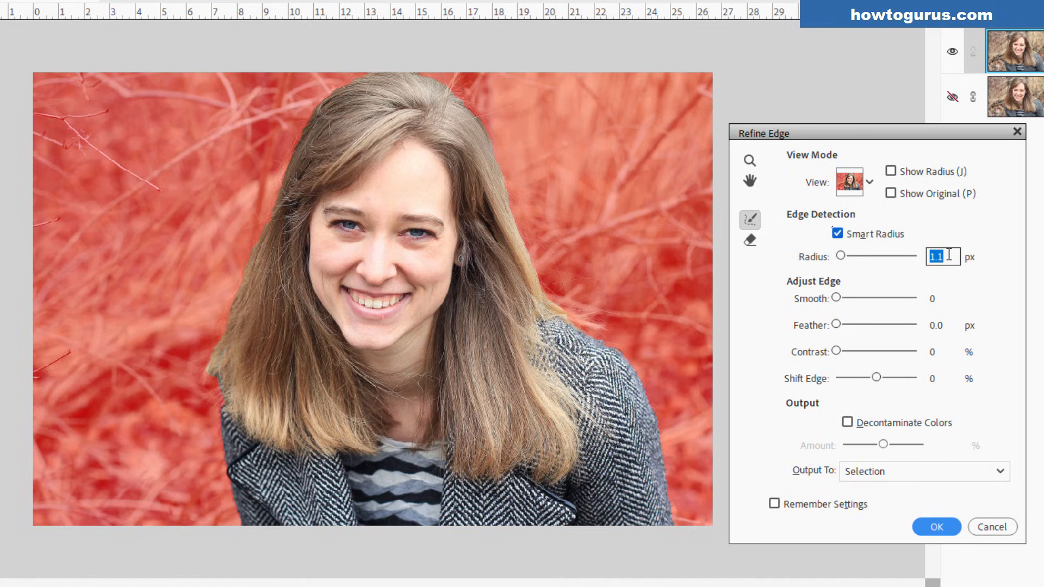
type("1")
Brush edge refinements along the hair to the right of the face and erase the unwanted refinements beside the head
mouse_move(499, 157)
left_mouse_down()
mouse_move(531, 258)
mouse_move(525, 234)
left_mouse_up()
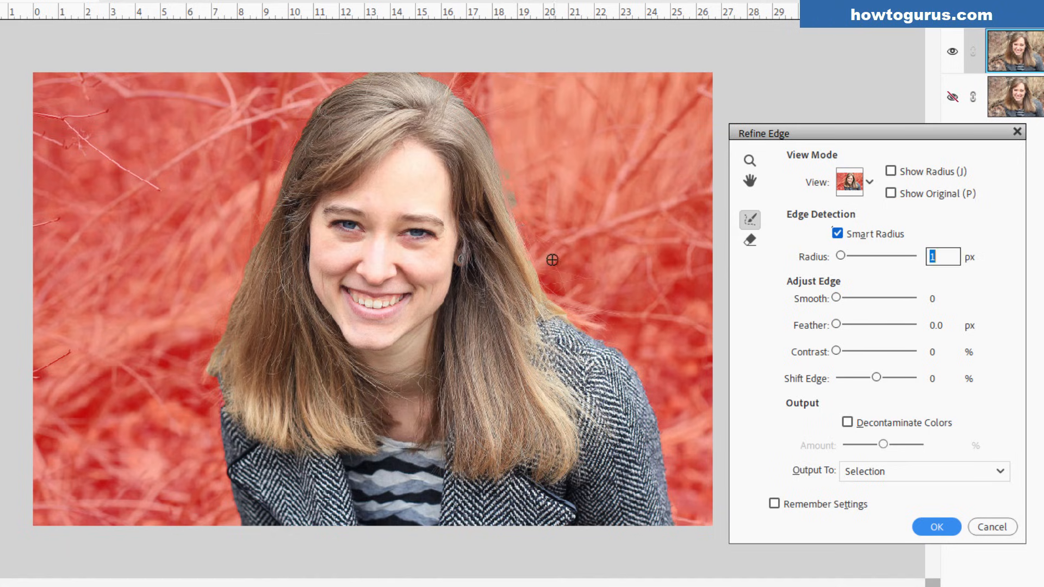
left_click_drag(544, 269, 555, 295)
left_click(749, 240)
mouse_move(503, 182)
left_mouse_down()
mouse_move(497, 174)
mouse_move(517, 228)
left_mouse_up()
left_click_drag(497, 170, 521, 226)
left_click_drag(506, 179, 518, 228)
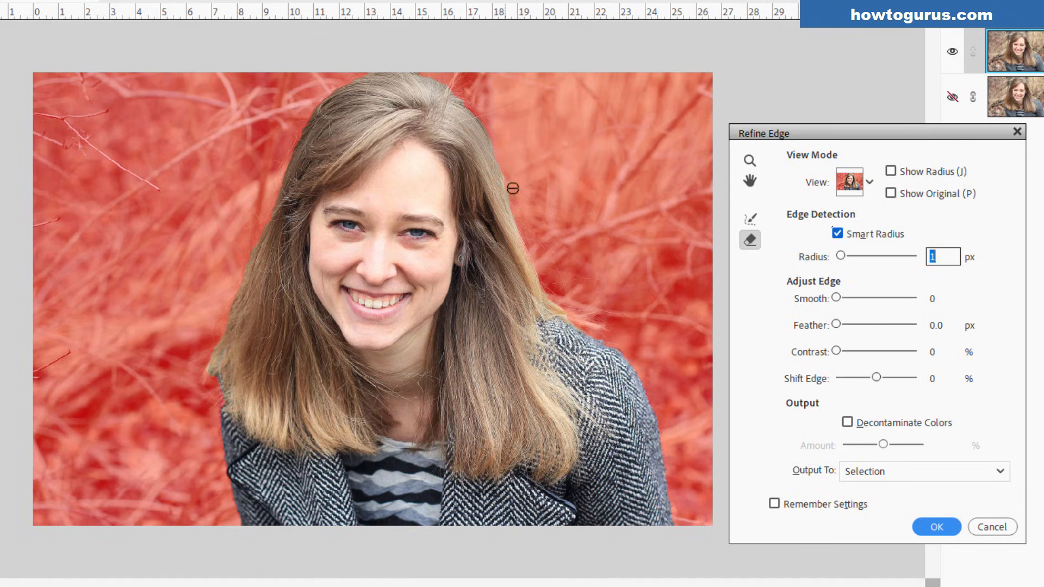
left_click(505, 171)
left_click(492, 148)
Refine the selection edge at the upper right of the head, the strands over the shoulder and the left side of the hair
left_click(748, 220)
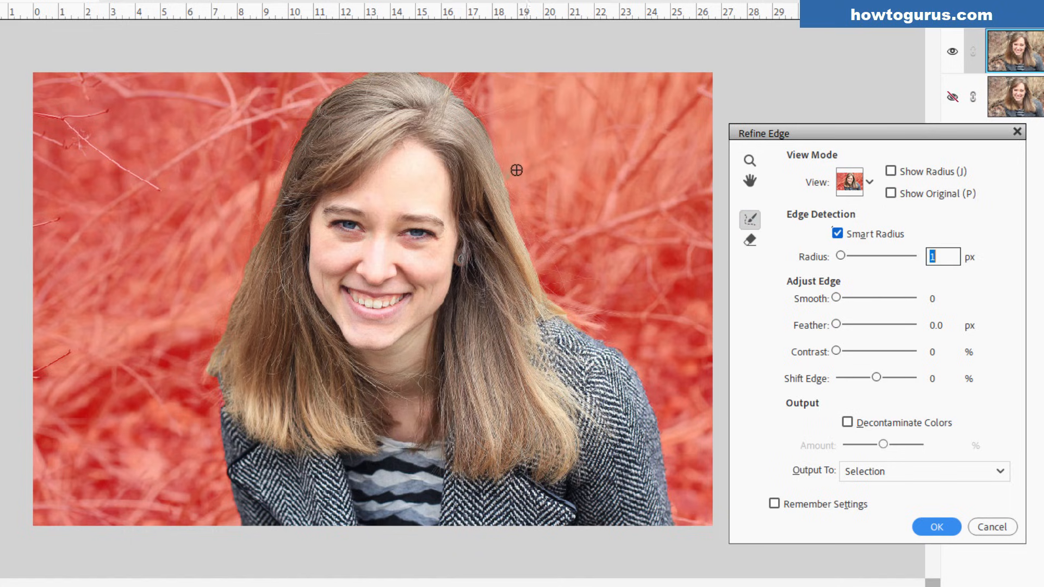
left_click_drag(495, 127, 473, 97)
mouse_move(566, 305)
left_mouse_down()
mouse_move(607, 315)
mouse_move(591, 305)
mouse_move(574, 308)
mouse_move(598, 325)
mouse_move(605, 300)
mouse_move(568, 307)
mouse_move(604, 315)
left_mouse_up()
mouse_move(208, 375)
left_mouse_down()
mouse_move(221, 405)
mouse_move(212, 406)
left_mouse_up()
left_click(218, 384)
mouse_move(253, 216)
left_mouse_down()
mouse_move(265, 216)
mouse_move(268, 195)
left_mouse_up()
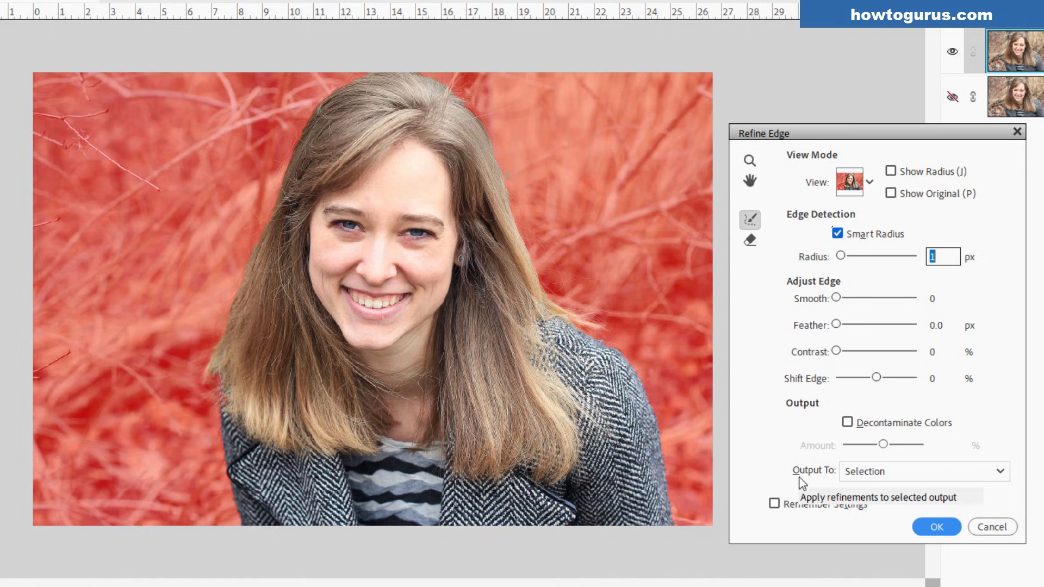
Output the refined selection as a New Layer with Layer Mask, without Decontaminate Colors
left_click(888, 475)
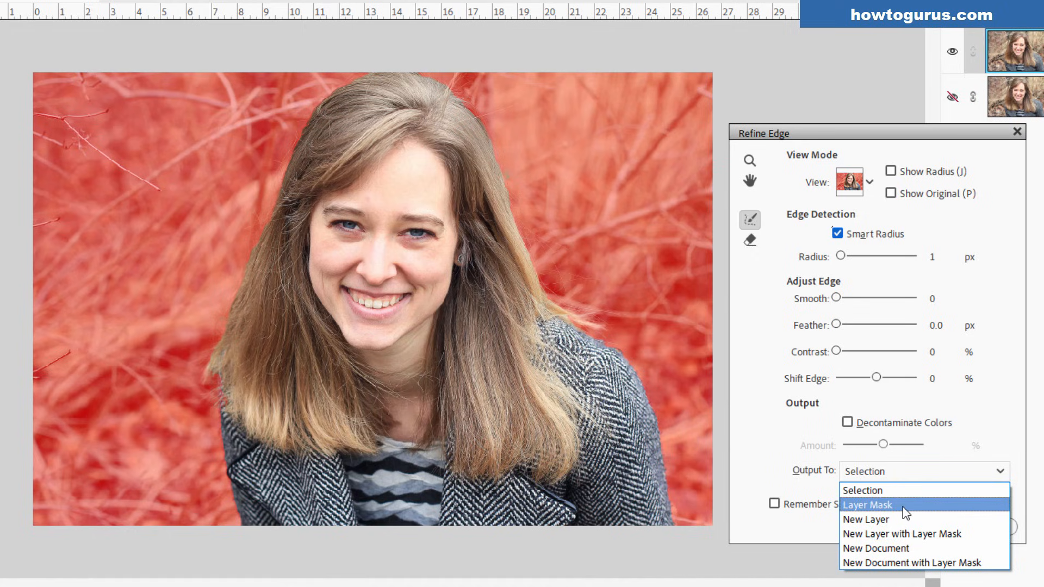
left_click(906, 534)
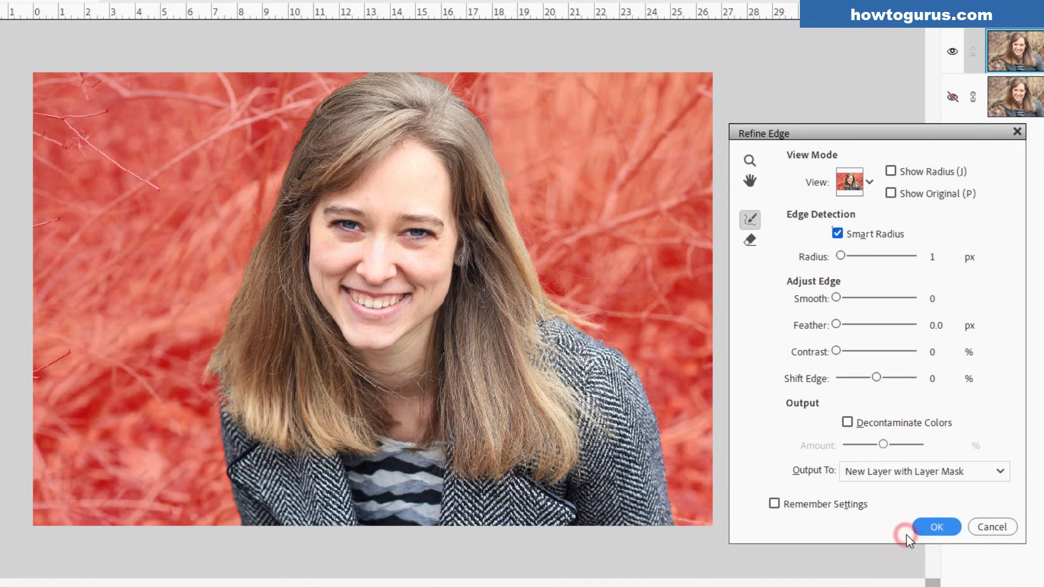
left_click(848, 422)
left_click(846, 424)
left_click(937, 527)
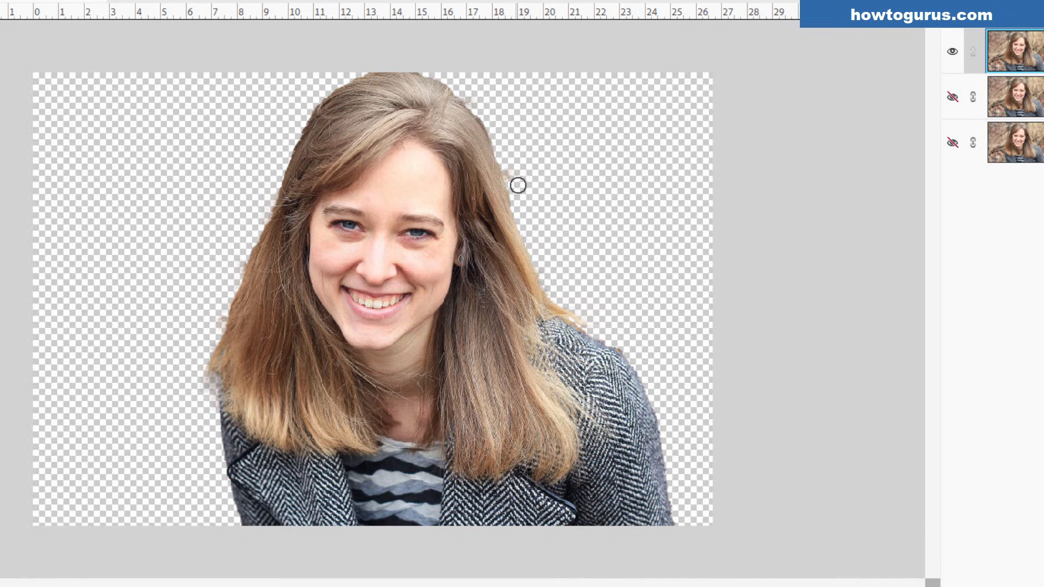
Activate the cut-out layer's mask and set up a soft 27 px brush with black as the foreground colour
scroll(517, 176, "up", 4)
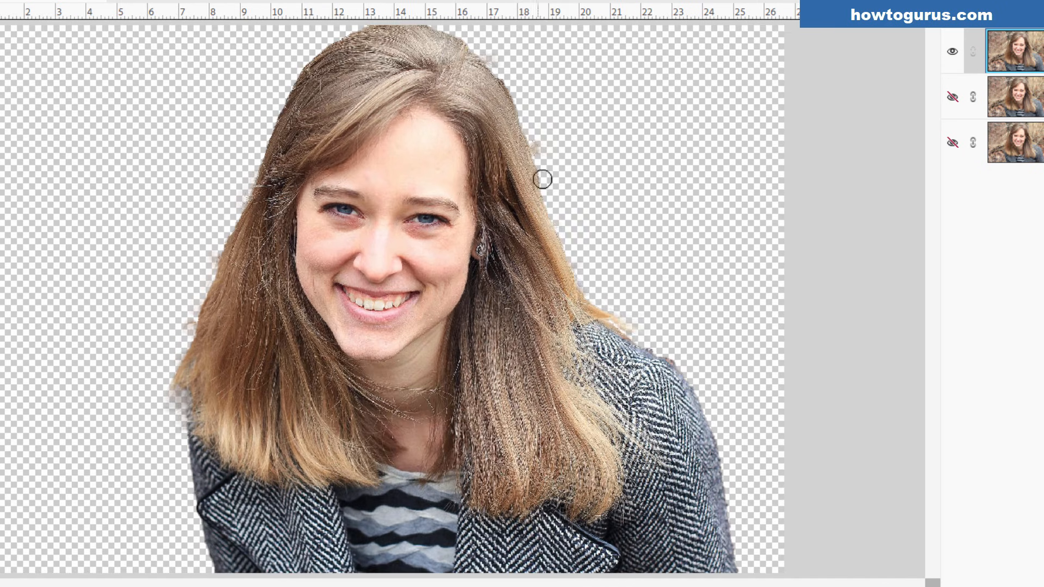
scroll(570, 163, "up", 2)
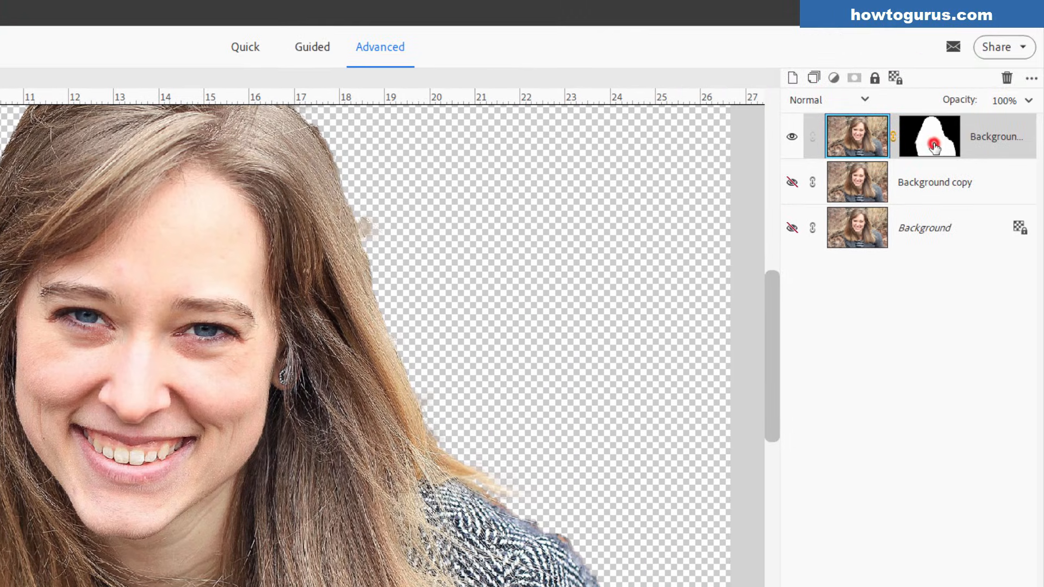
left_click(953, 154)
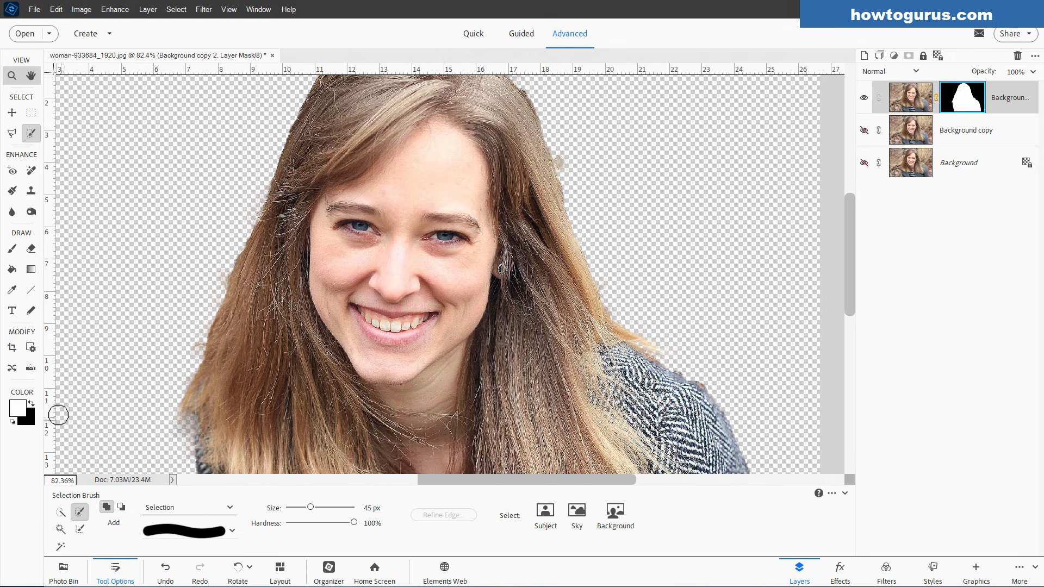
left_click(33, 404)
key("bracketleft")
key("bracketleft")
key("bracketleft")
left_click(12, 248)
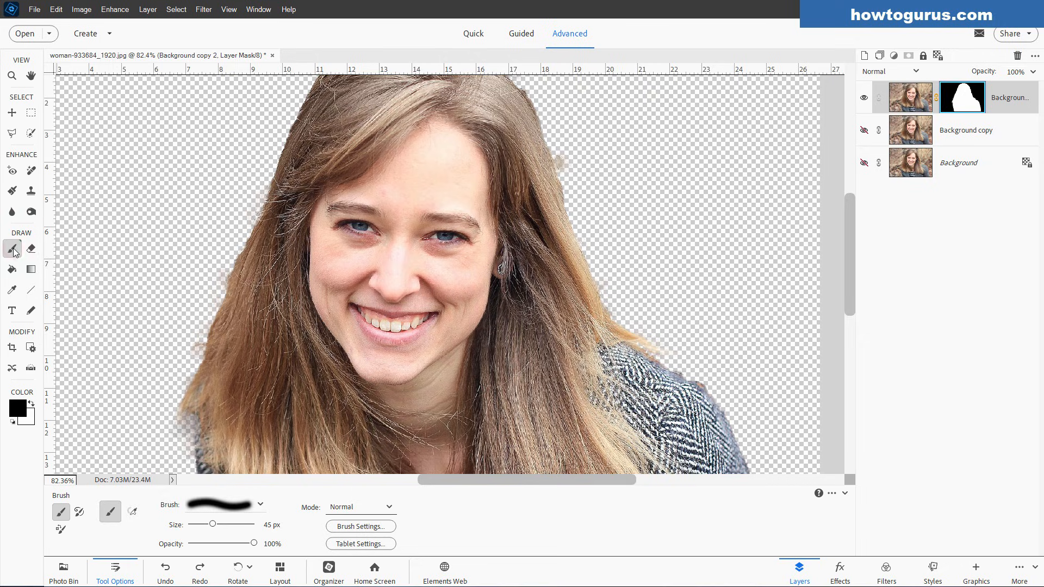
left_click(260, 505)
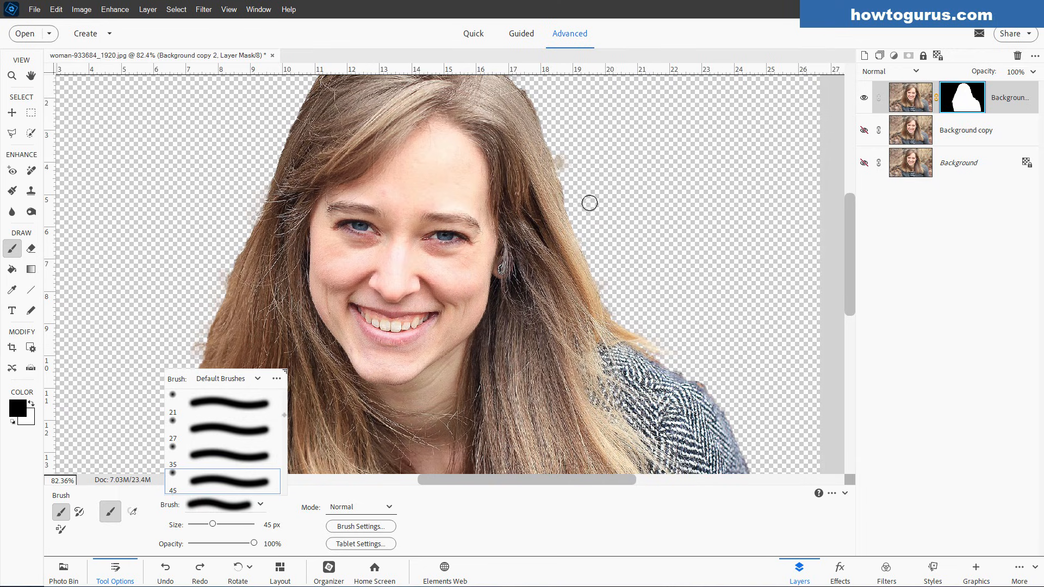
left_click(220, 435)
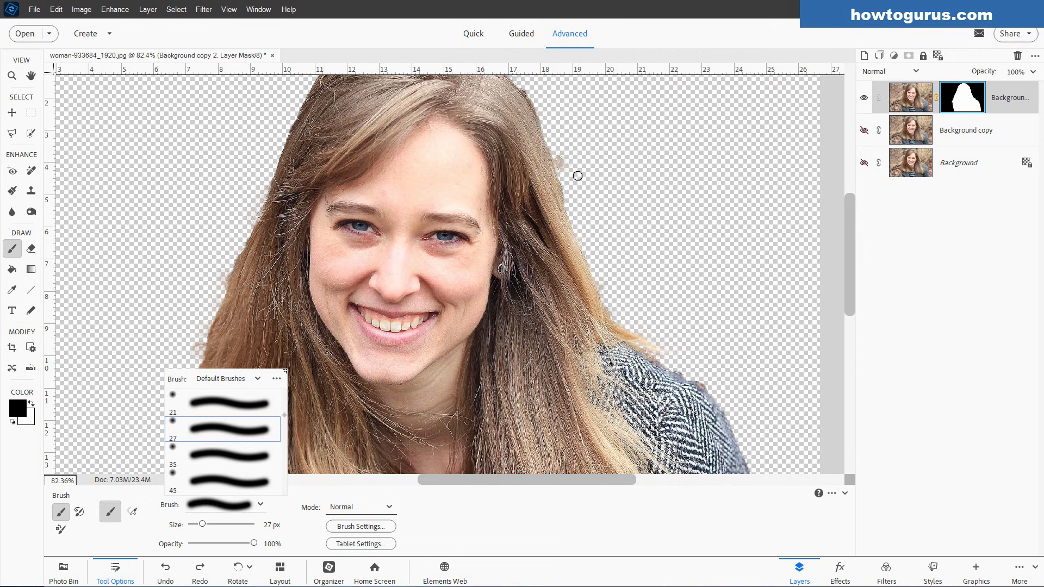
left_click(318, 497)
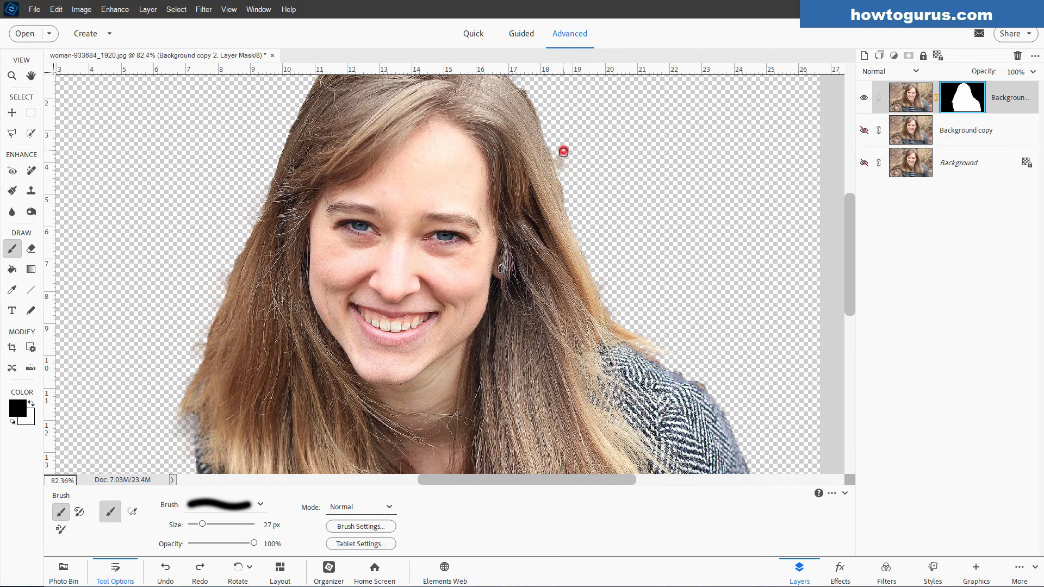
Paint black on the mask to hide the leftover background spots beside the hair and at the coat's shoulder
left_click_drag(563, 152, 575, 180)
left_click(575, 184)
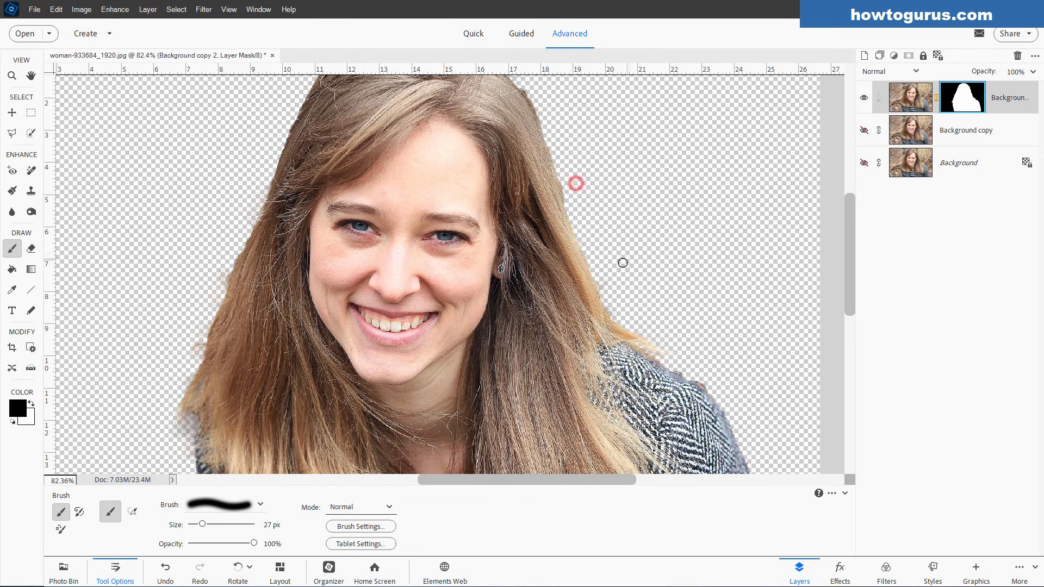
left_click(706, 385)
left_click(692, 374)
key("ctrl+0")
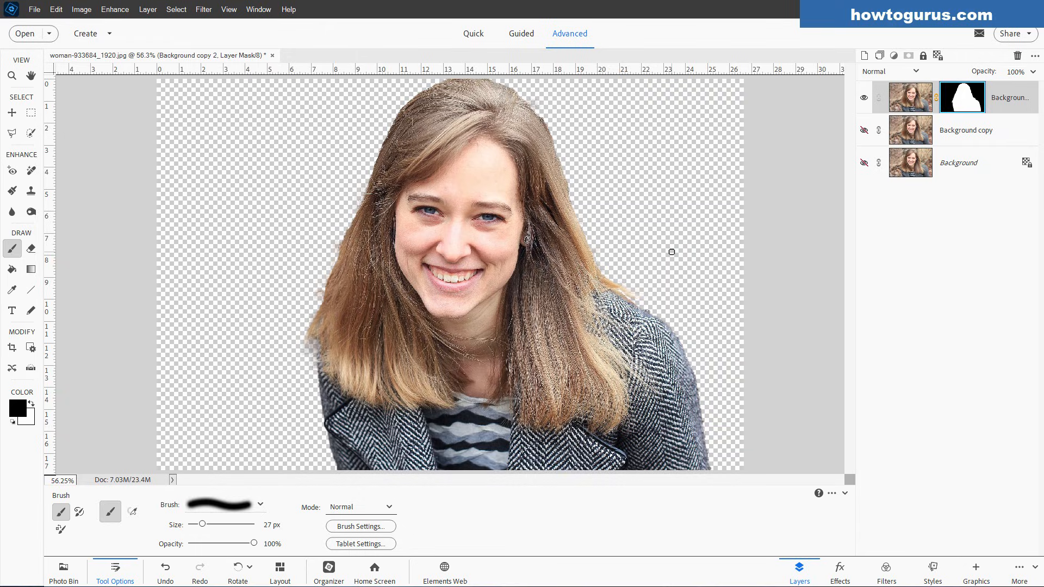
scroll(661, 251, "down", 1)
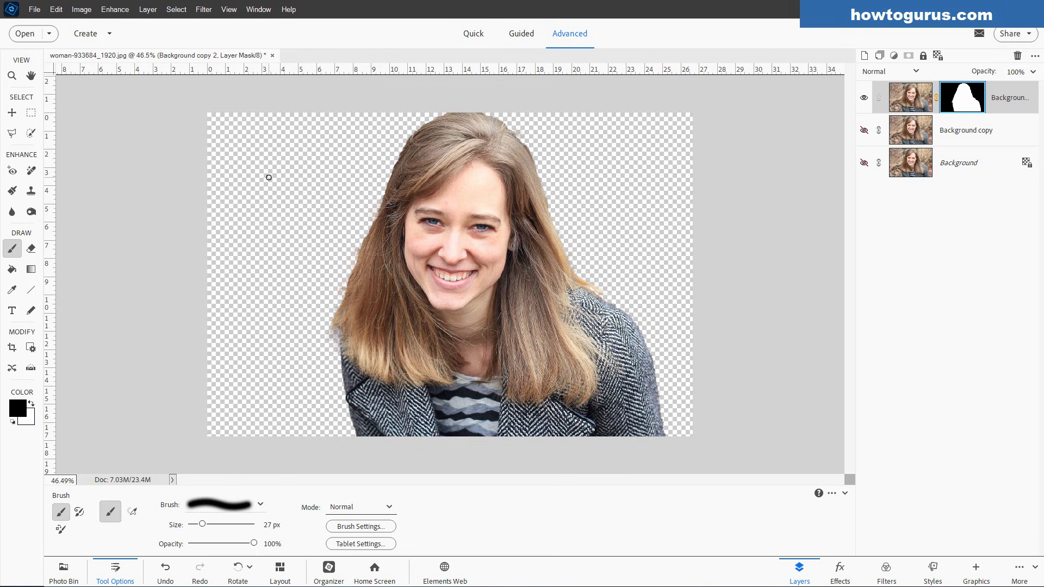
Show the Background copy layer and apply the Color Match effect based on the golden palm-tree sunset
left_click(864, 129)
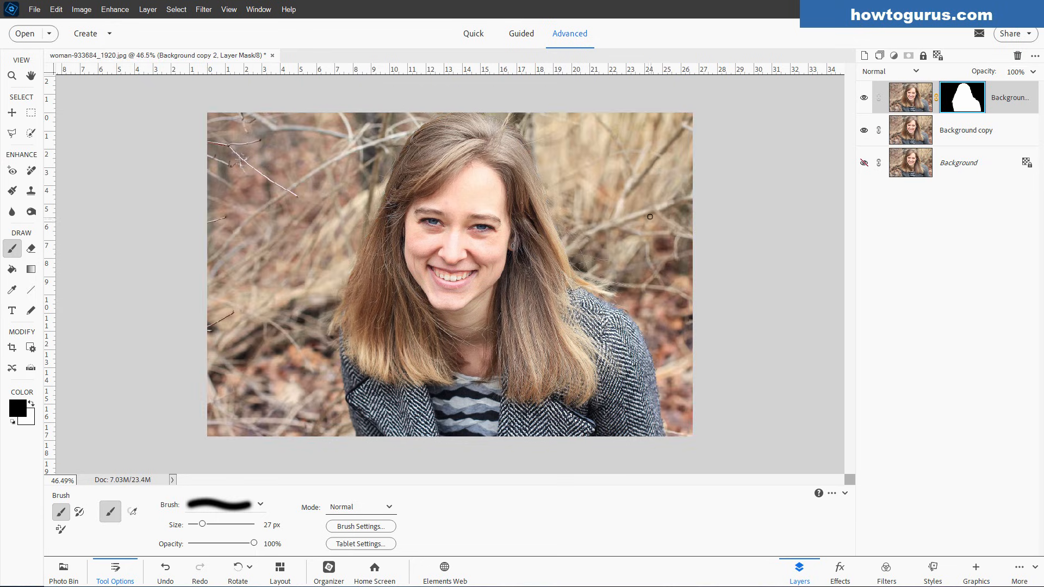
left_click(11, 112)
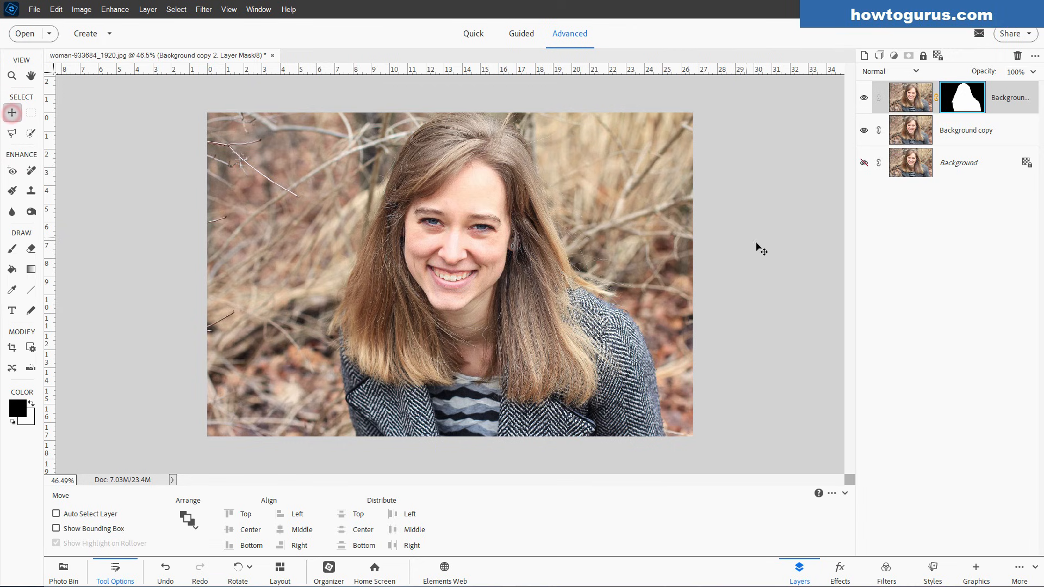
left_click(840, 571)
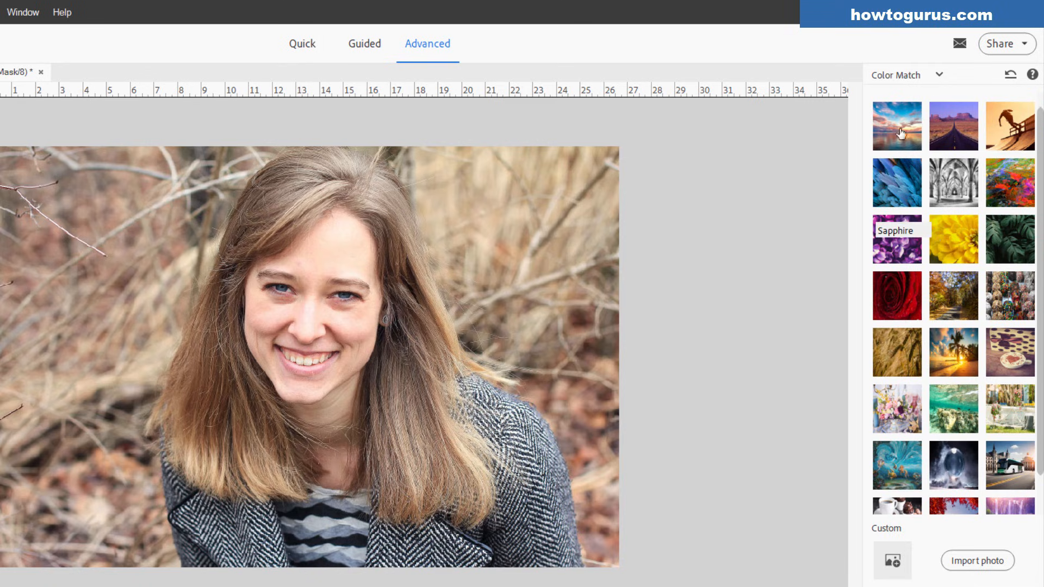
left_click(904, 76)
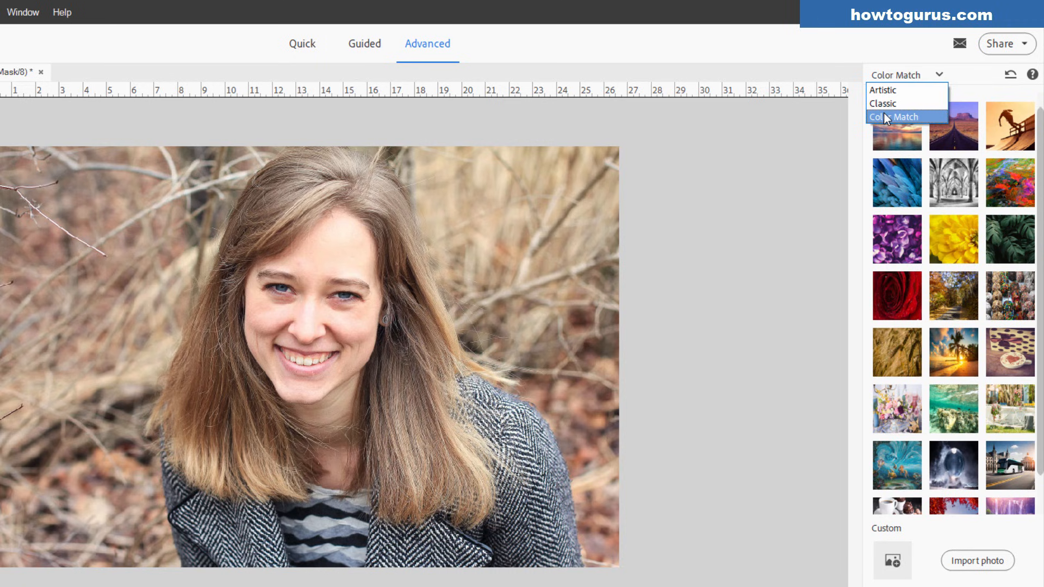
left_click(891, 90)
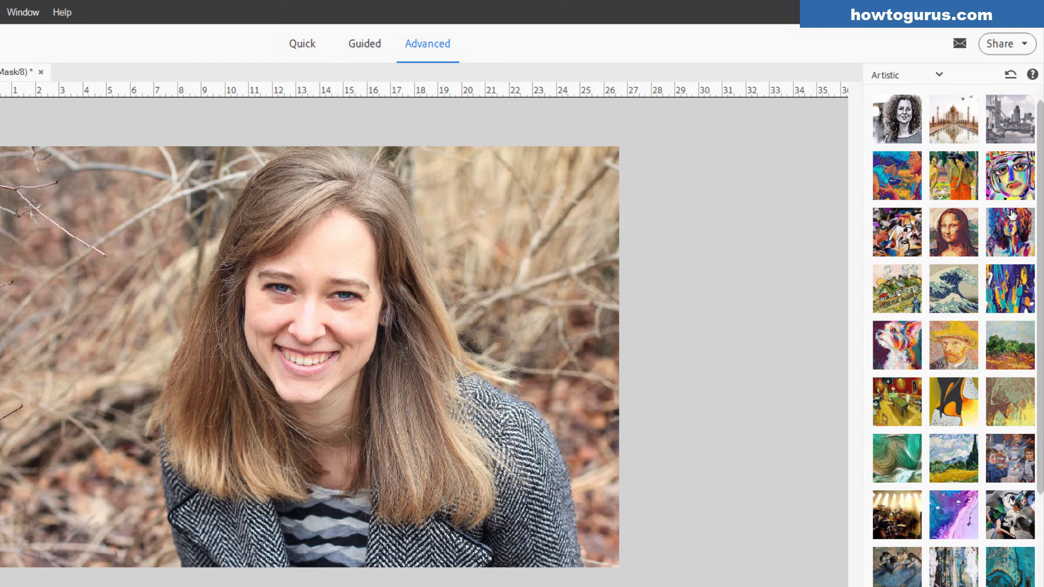
left_click(925, 76)
left_click(897, 116)
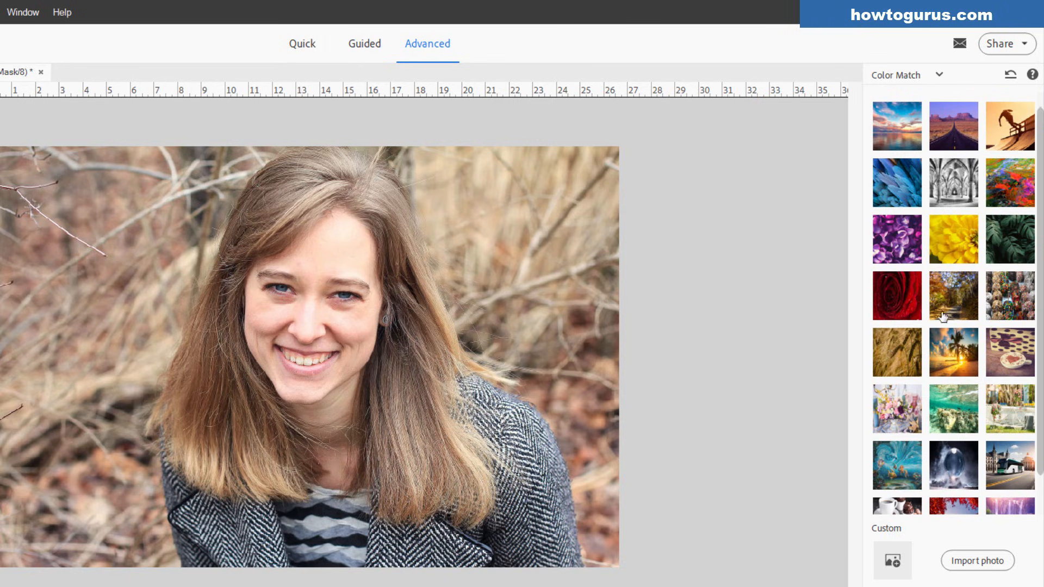
left_click(956, 357)
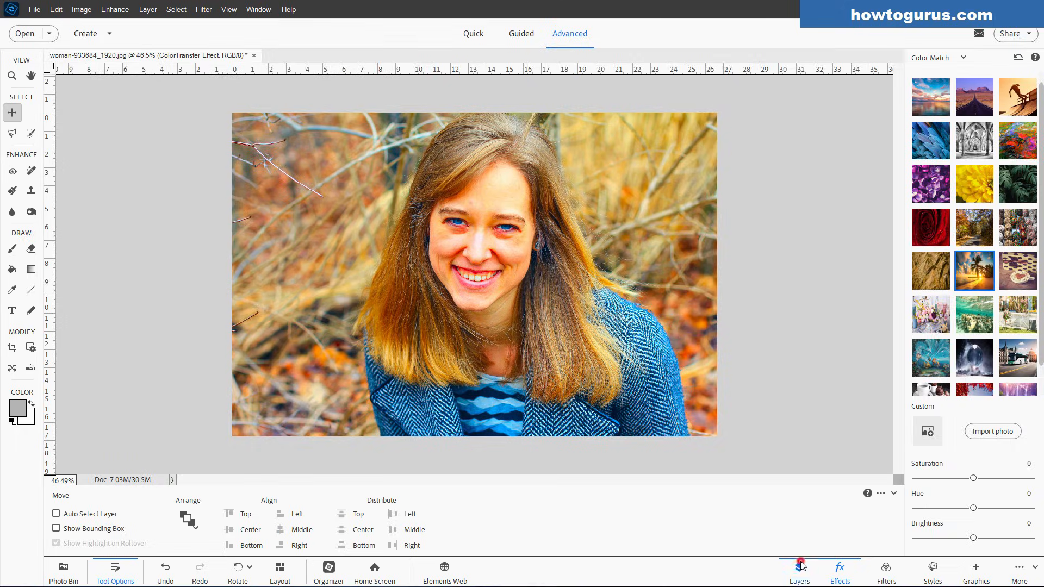
Move the ColorTransfer Effect layer directly below the masked cut-out layer
left_click(800, 566)
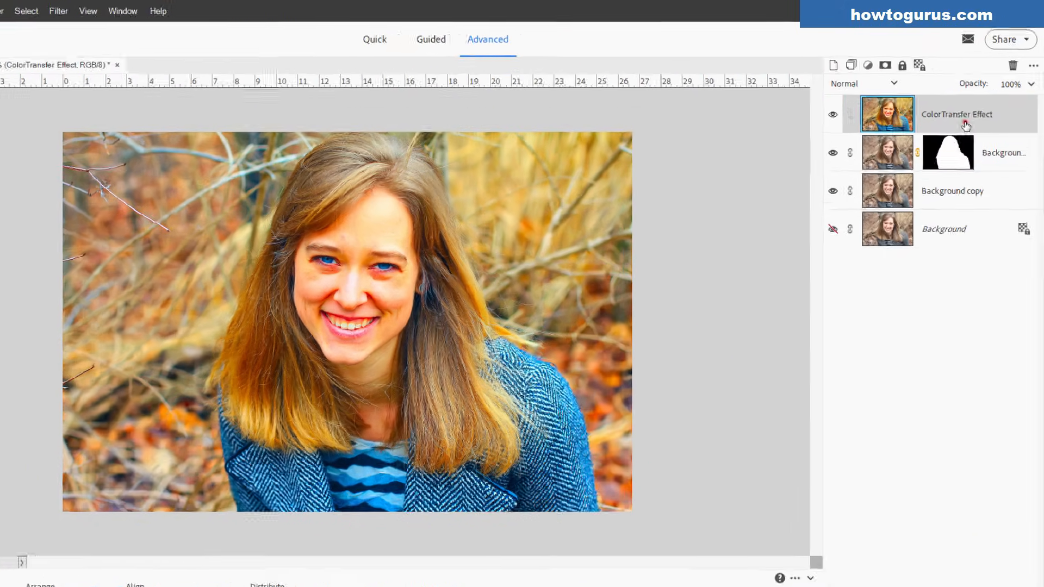
left_click(974, 103)
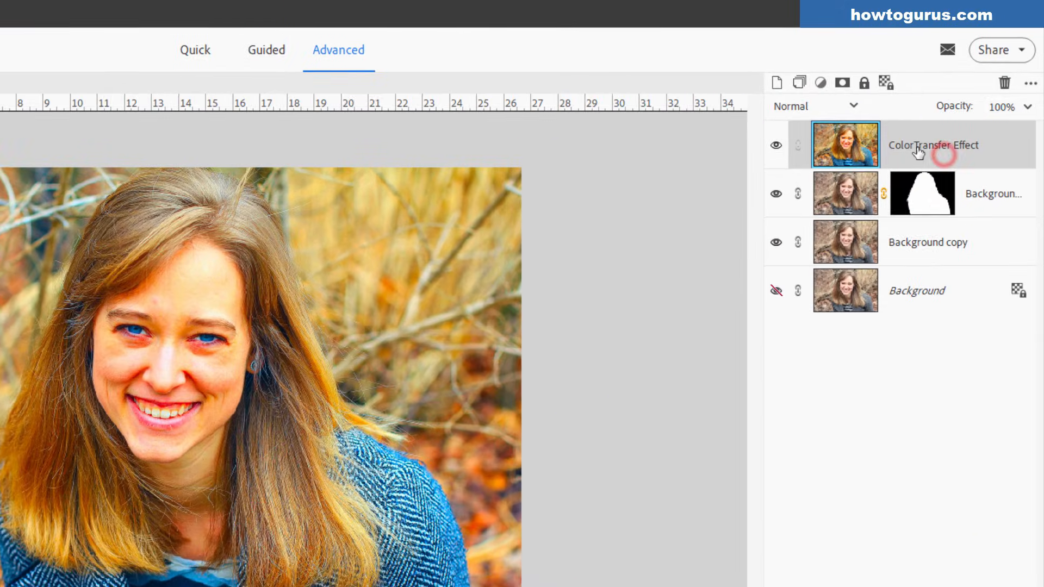
left_click_drag(917, 152, 916, 220)
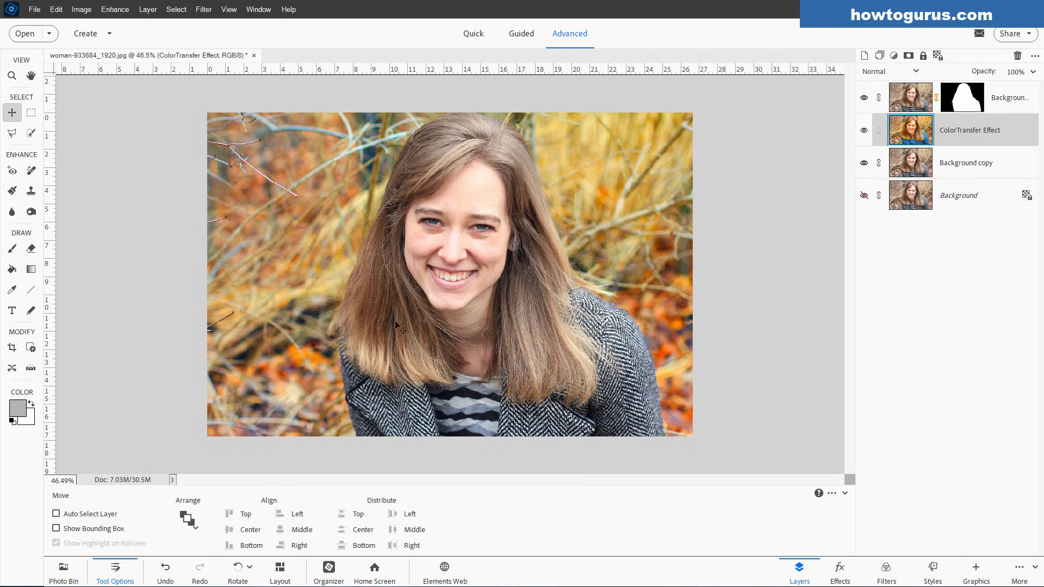
Add a Photo Filter adjustment layer above the masked cut-out, using the previous layer as its clipping mask
left_click(915, 98)
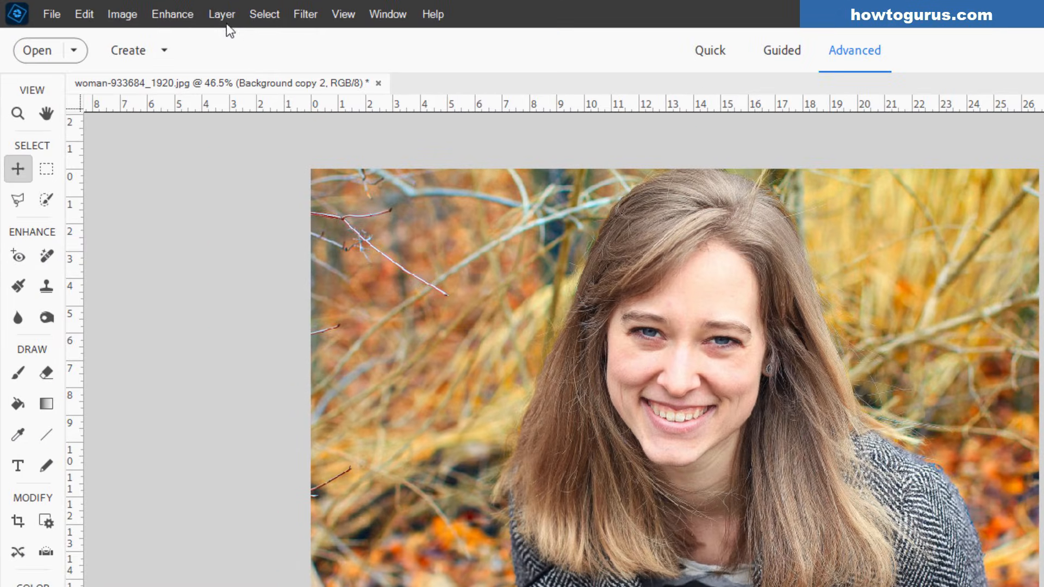
left_click(147, 9)
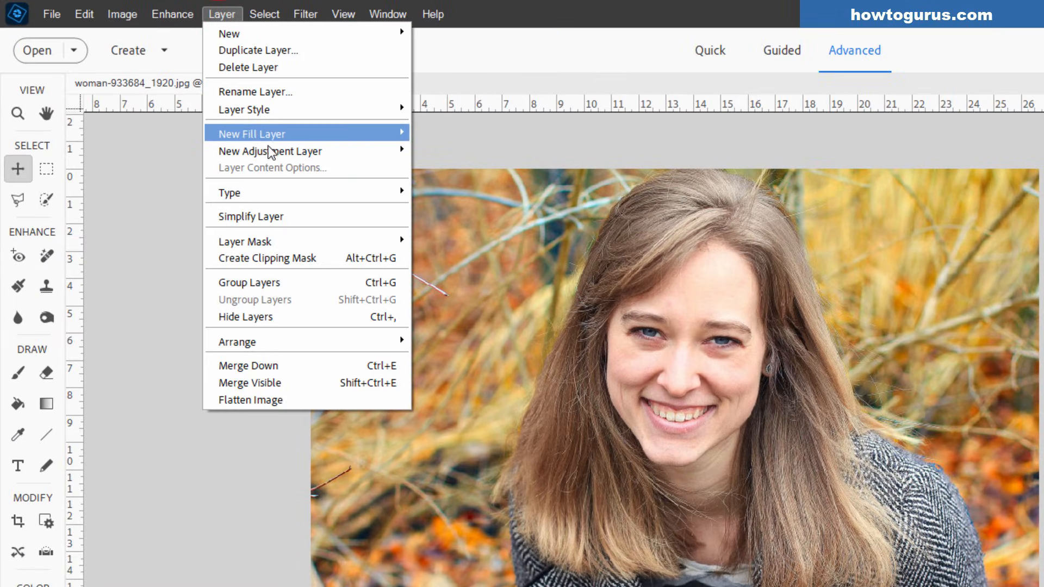
mouse_move(271, 154)
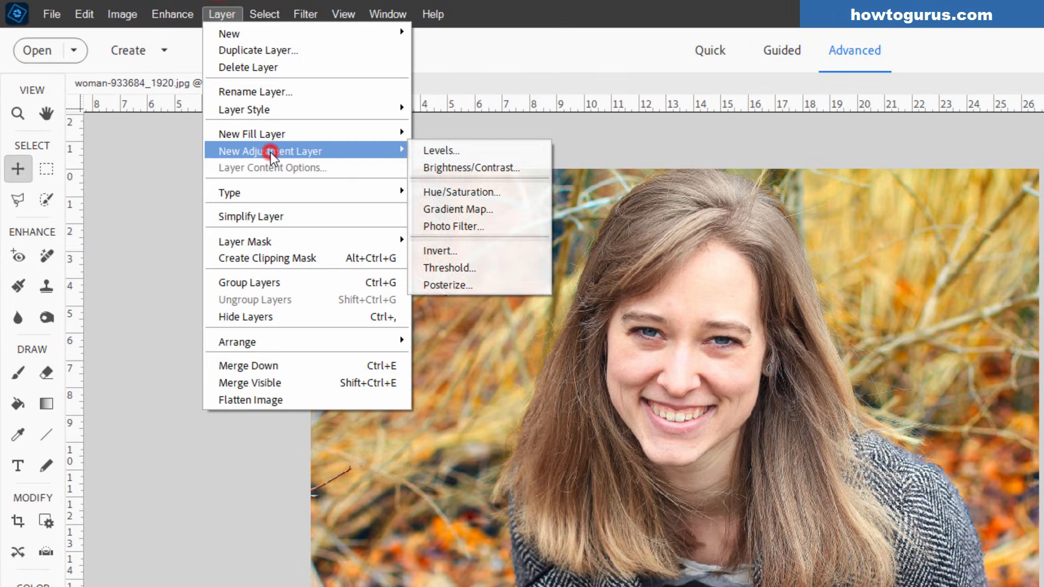
left_click(497, 227)
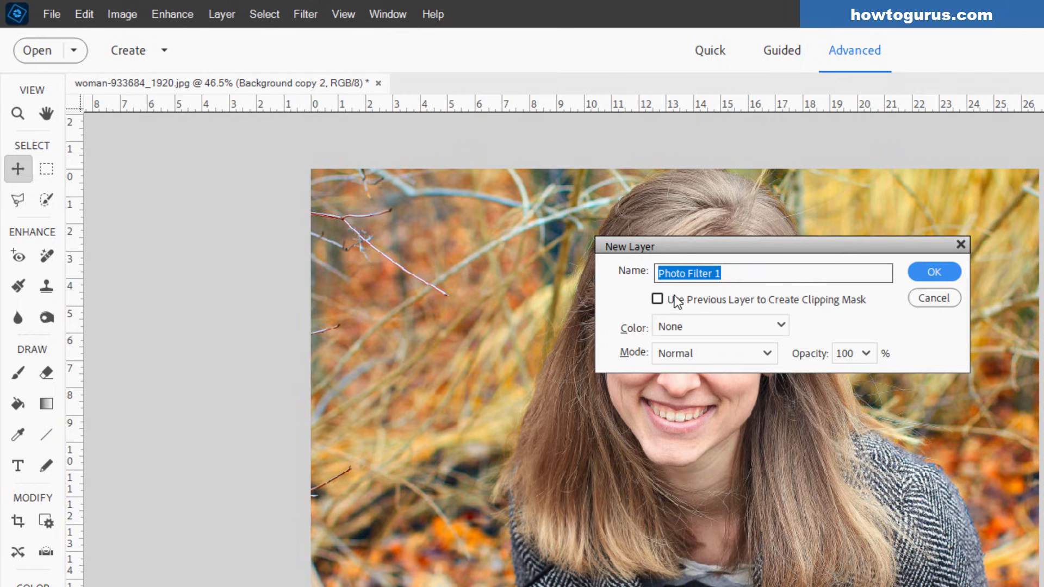
left_click(658, 298)
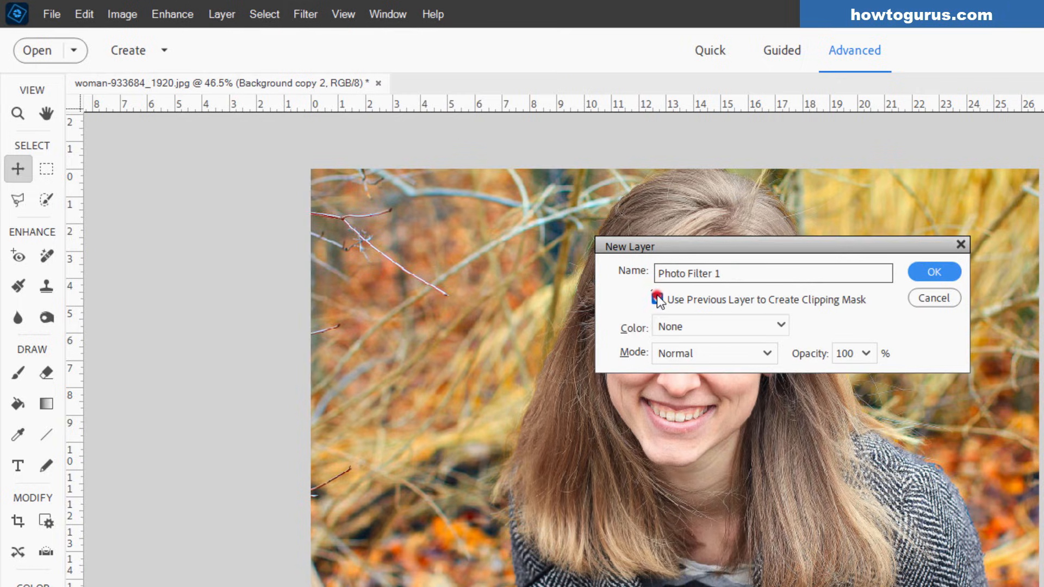
left_click(921, 273)
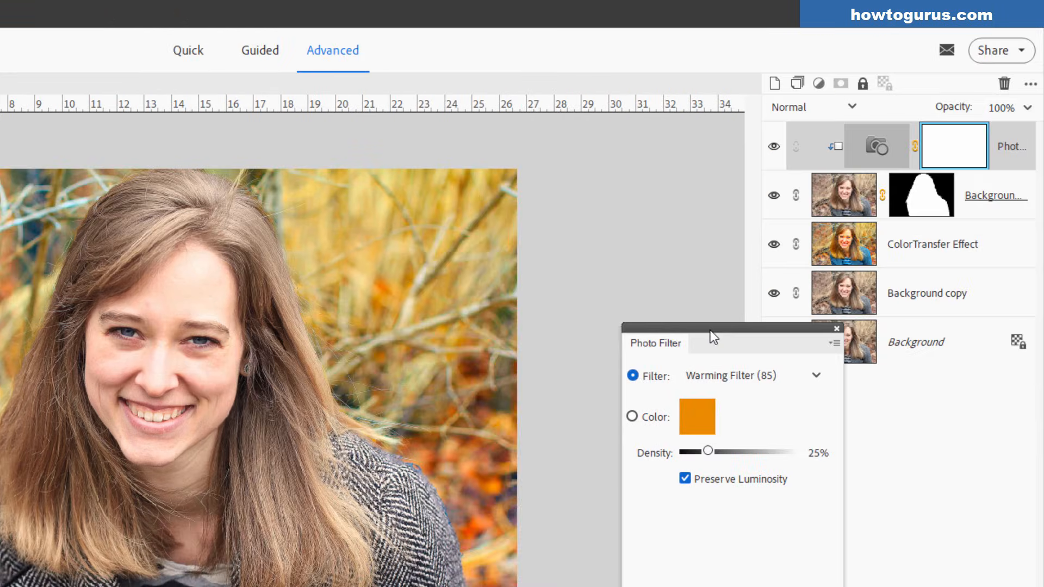
Set the Warming Filter (85) density to 40% and compare the woman with and without the filter
left_click_drag(710, 330, 552, 323)
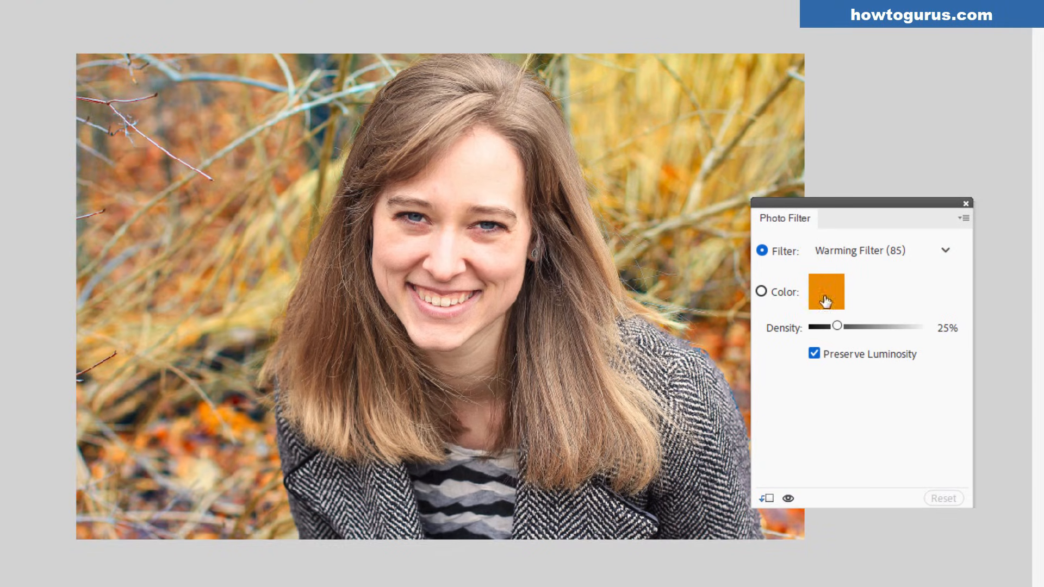
left_click(943, 251)
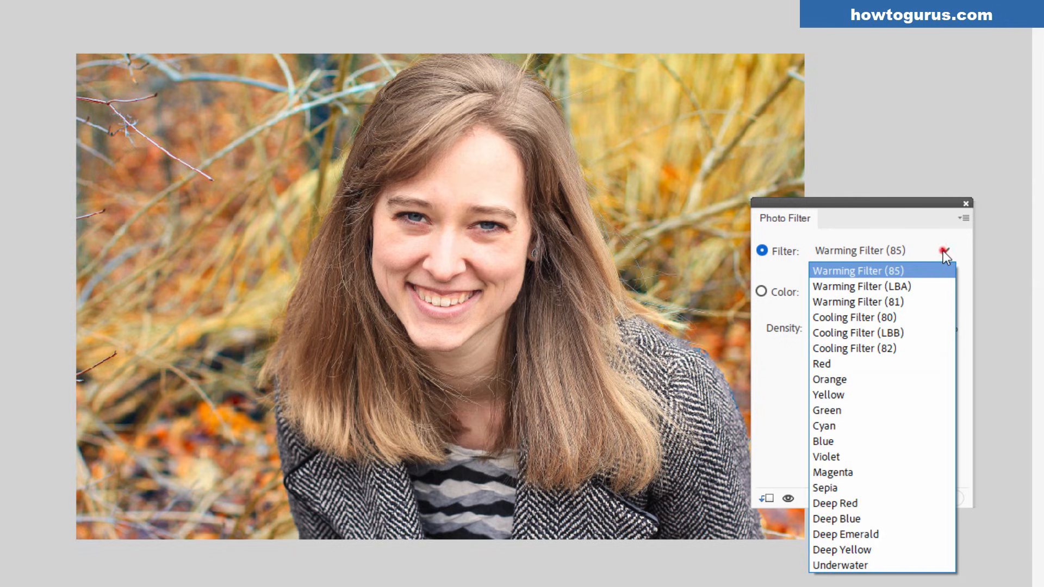
left_click(944, 251)
left_click_drag(836, 328, 853, 325)
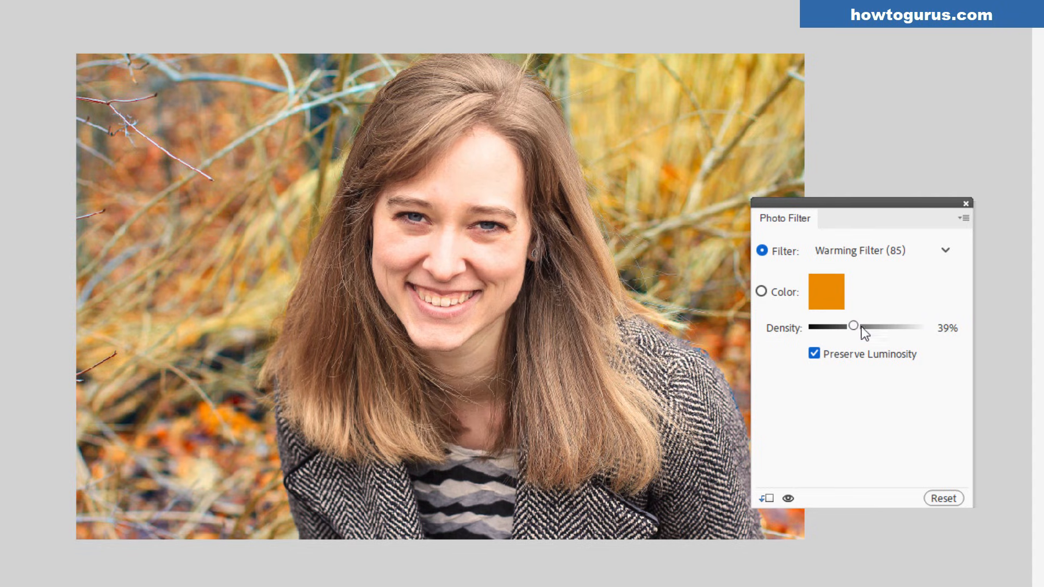
double_click(956, 326)
type("40")
left_click(789, 497)
left_click(789, 498)
left_click(789, 499)
left_click(789, 498)
left_click(964, 203)
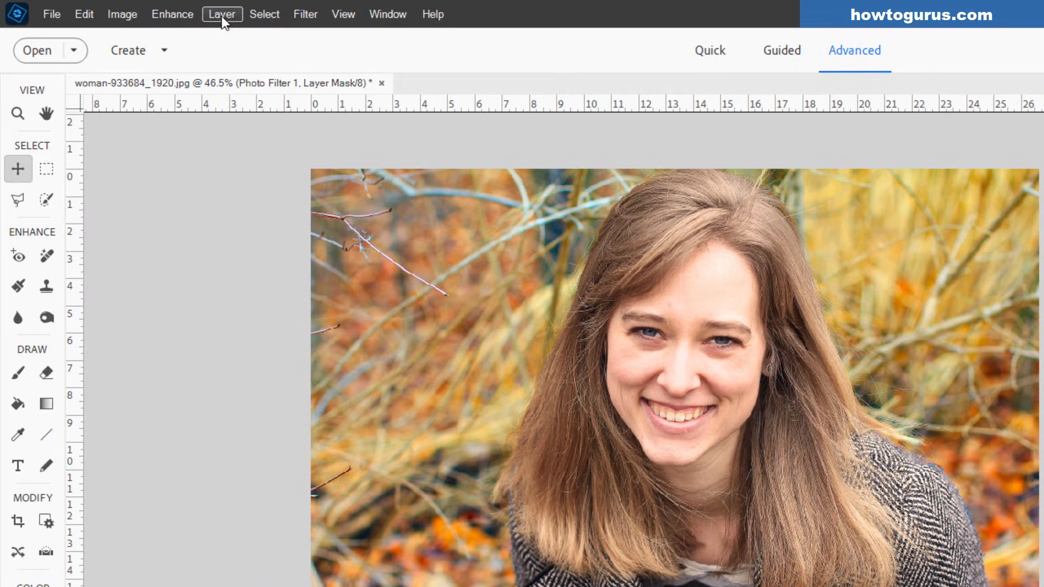
Add a Levels adjustment layer above the photo filter, using the previous layer as its clipping mask
left_click(222, 14)
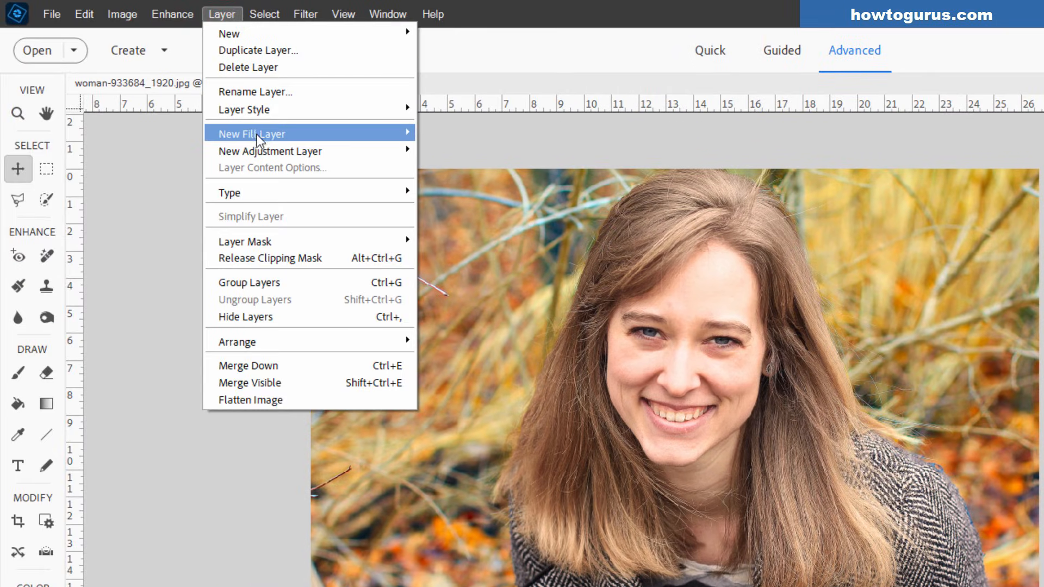
left_click(266, 146)
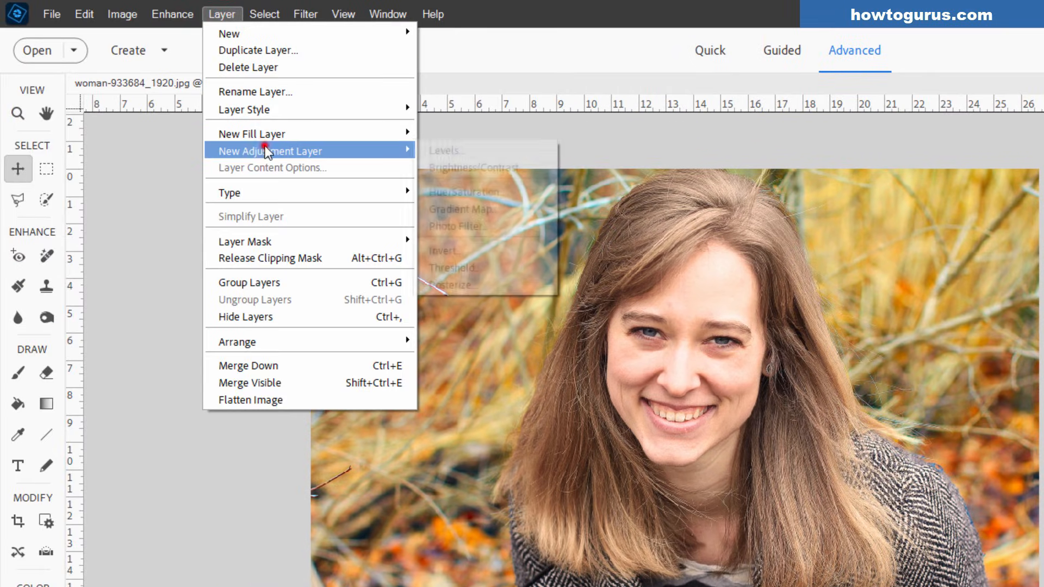
left_click(480, 151)
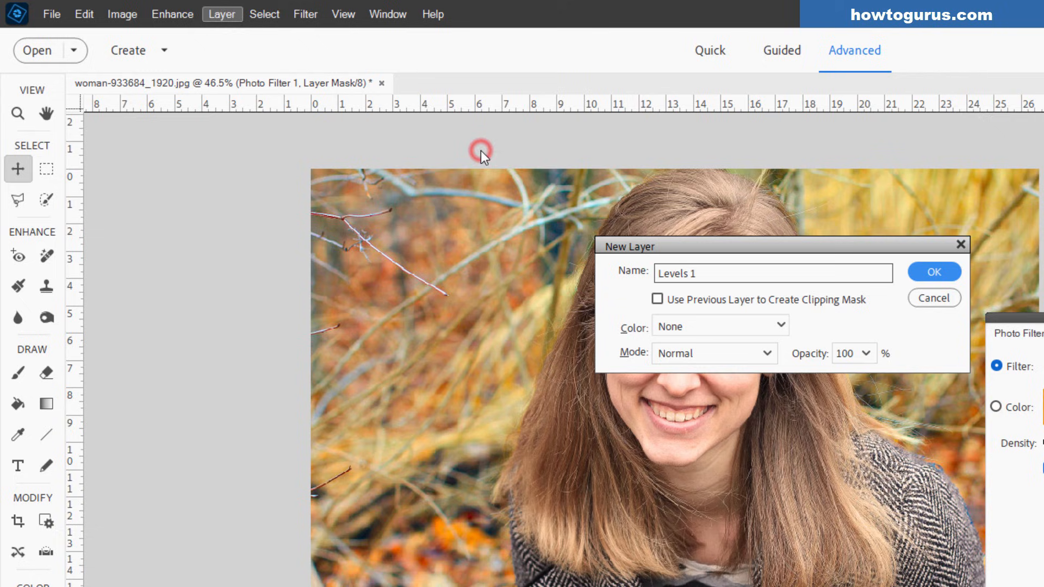
left_click(658, 299)
left_click(932, 276)
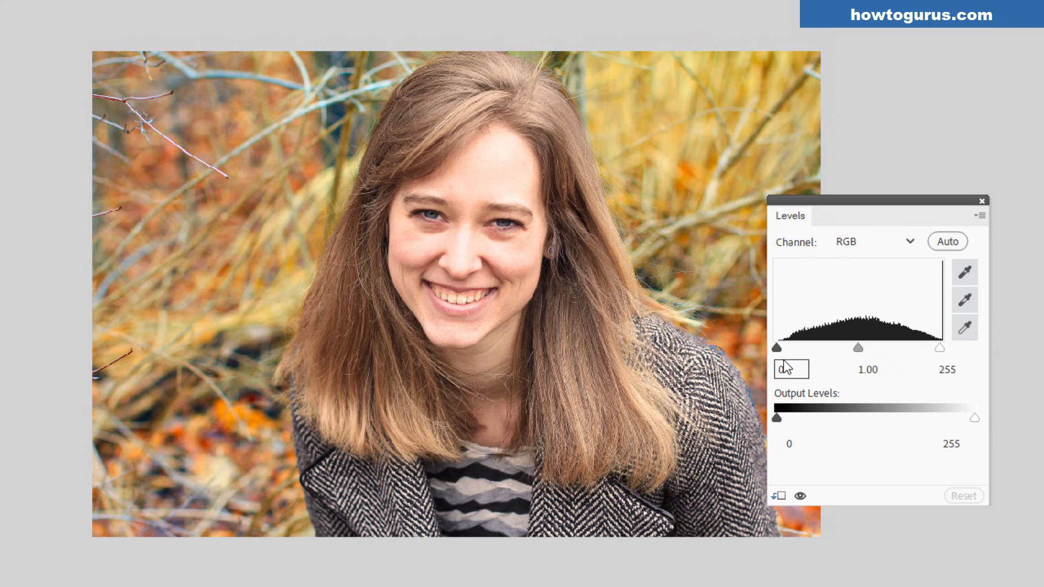
Set the RGB Levels black point to 32 and midtones to 1.16, and compare the woman with and without the adjustment
mouse_move(778, 349)
left_mouse_down()
mouse_move(828, 348)
mouse_move(766, 349)
mouse_move(788, 347)
left_mouse_up()
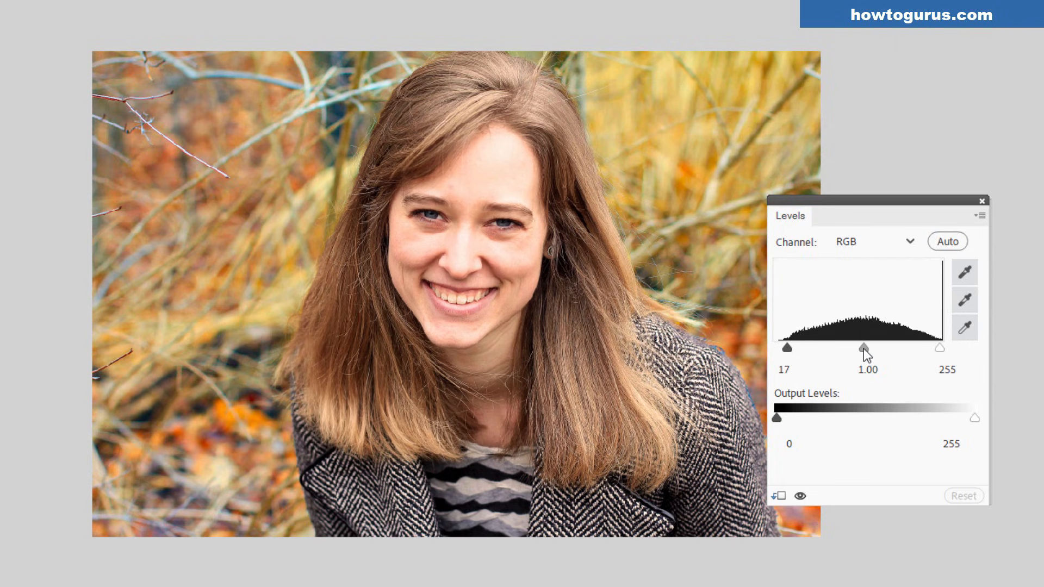
left_click_drag(863, 348, 856, 349)
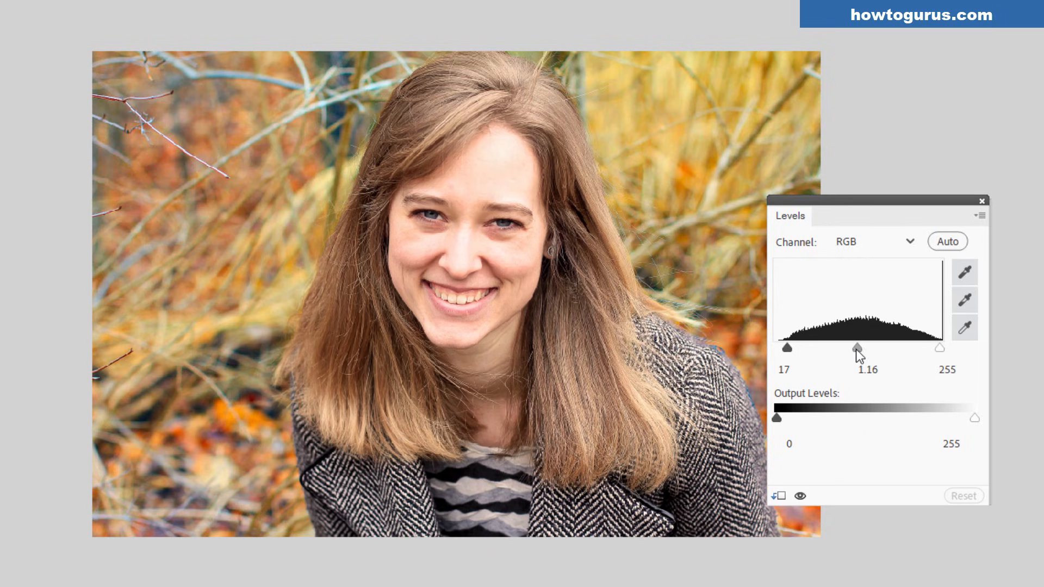
left_click_drag(792, 348, 797, 347)
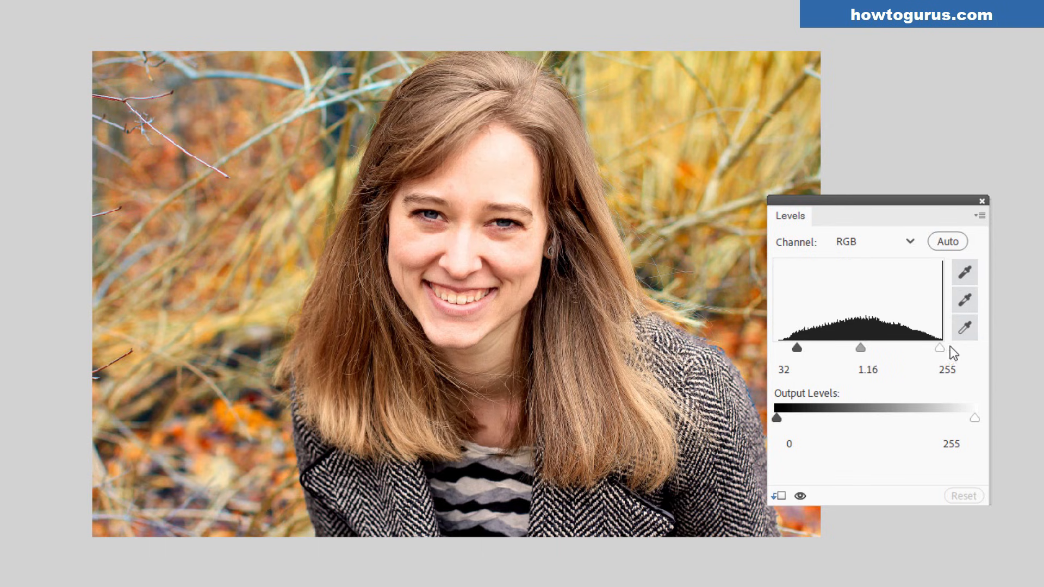
left_click_drag(941, 348, 968, 351)
left_click(799, 498)
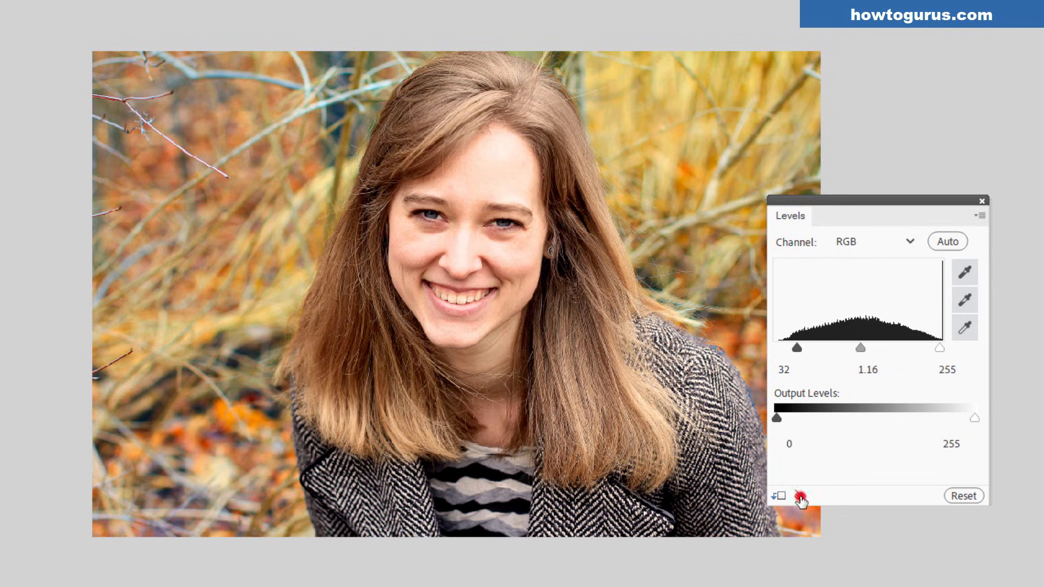
left_click(800, 497)
left_click(800, 497)
left_click(800, 497)
left_click(982, 201)
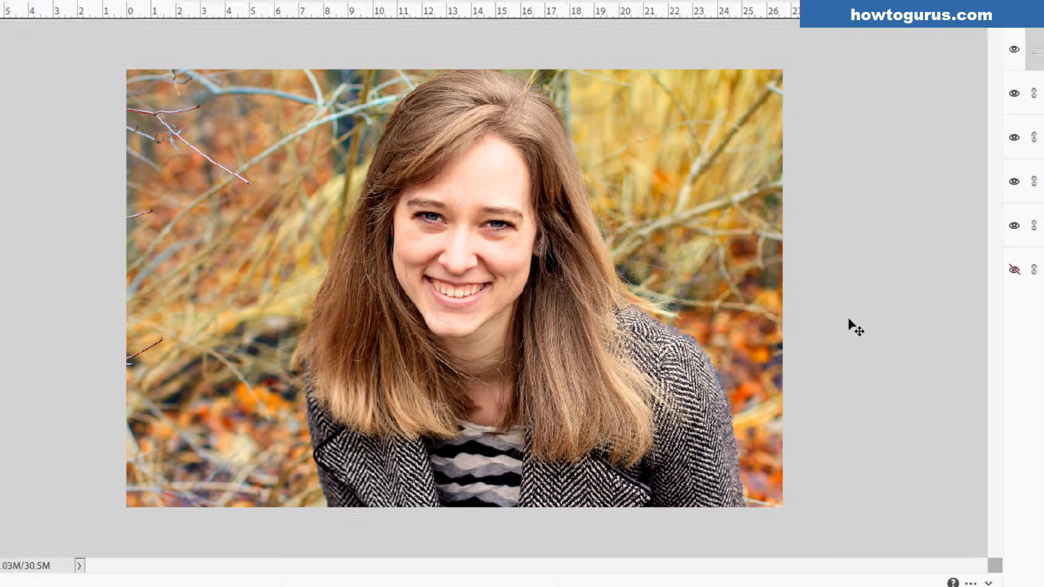